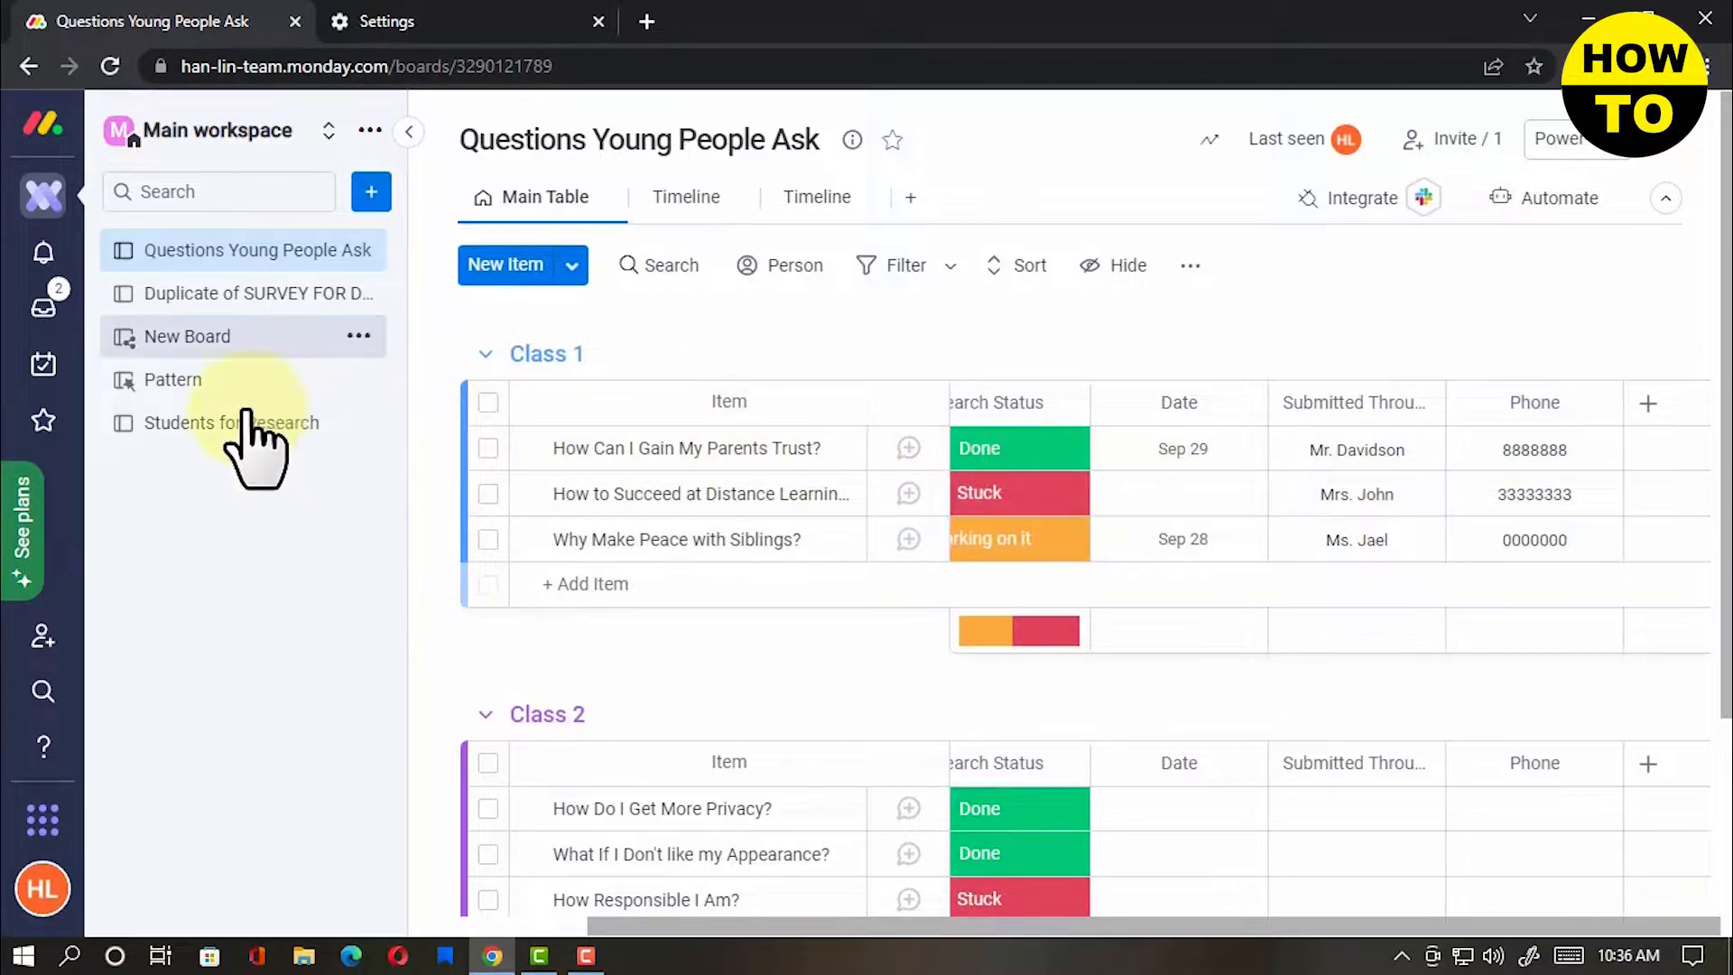
On the Students for Research board, add a Connect boards column linked to the Questions Young People Ask board
click(335, 431)
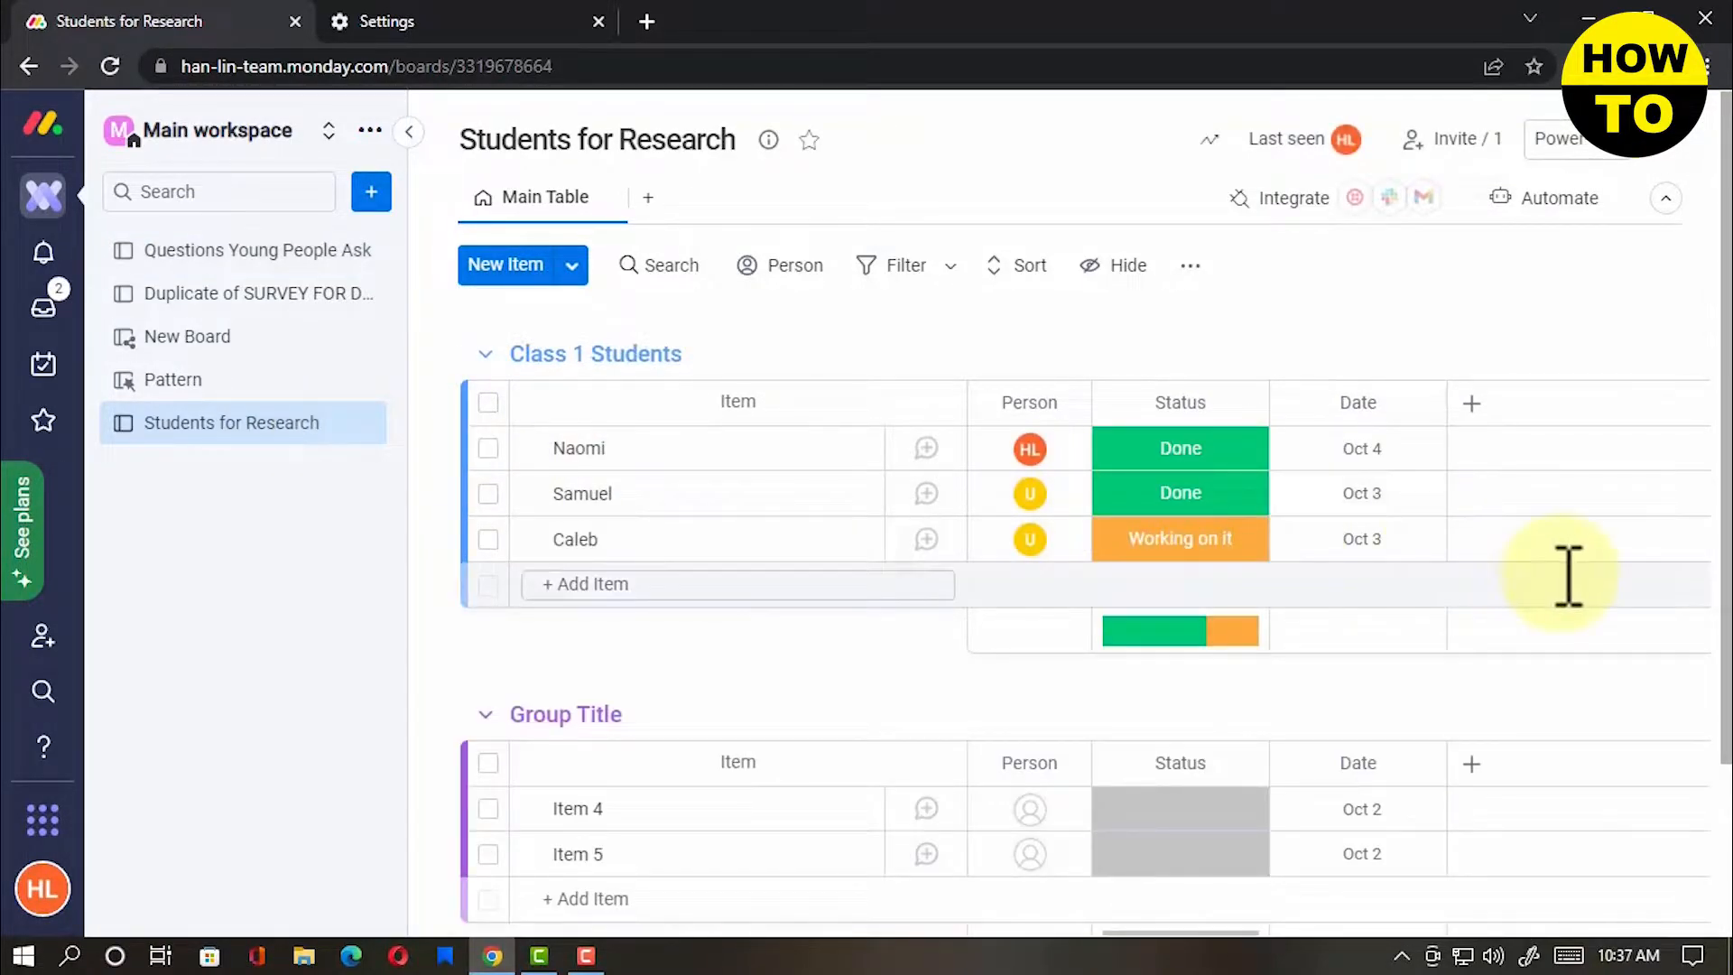
click(1473, 404)
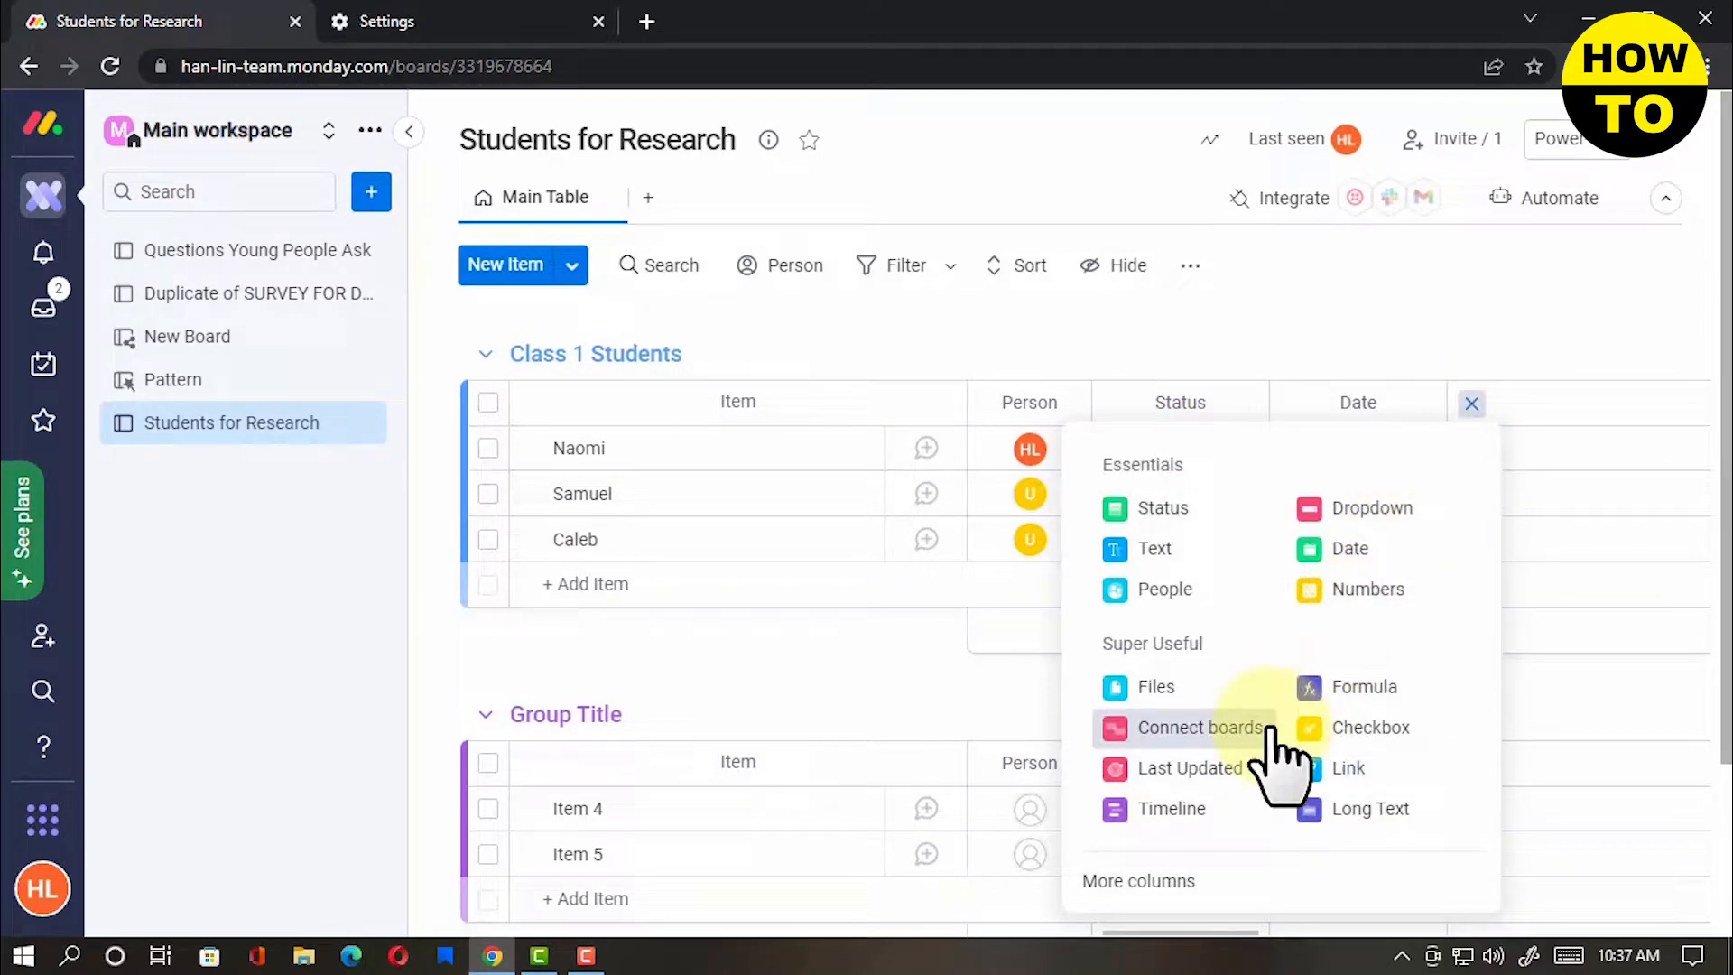
click(1268, 727)
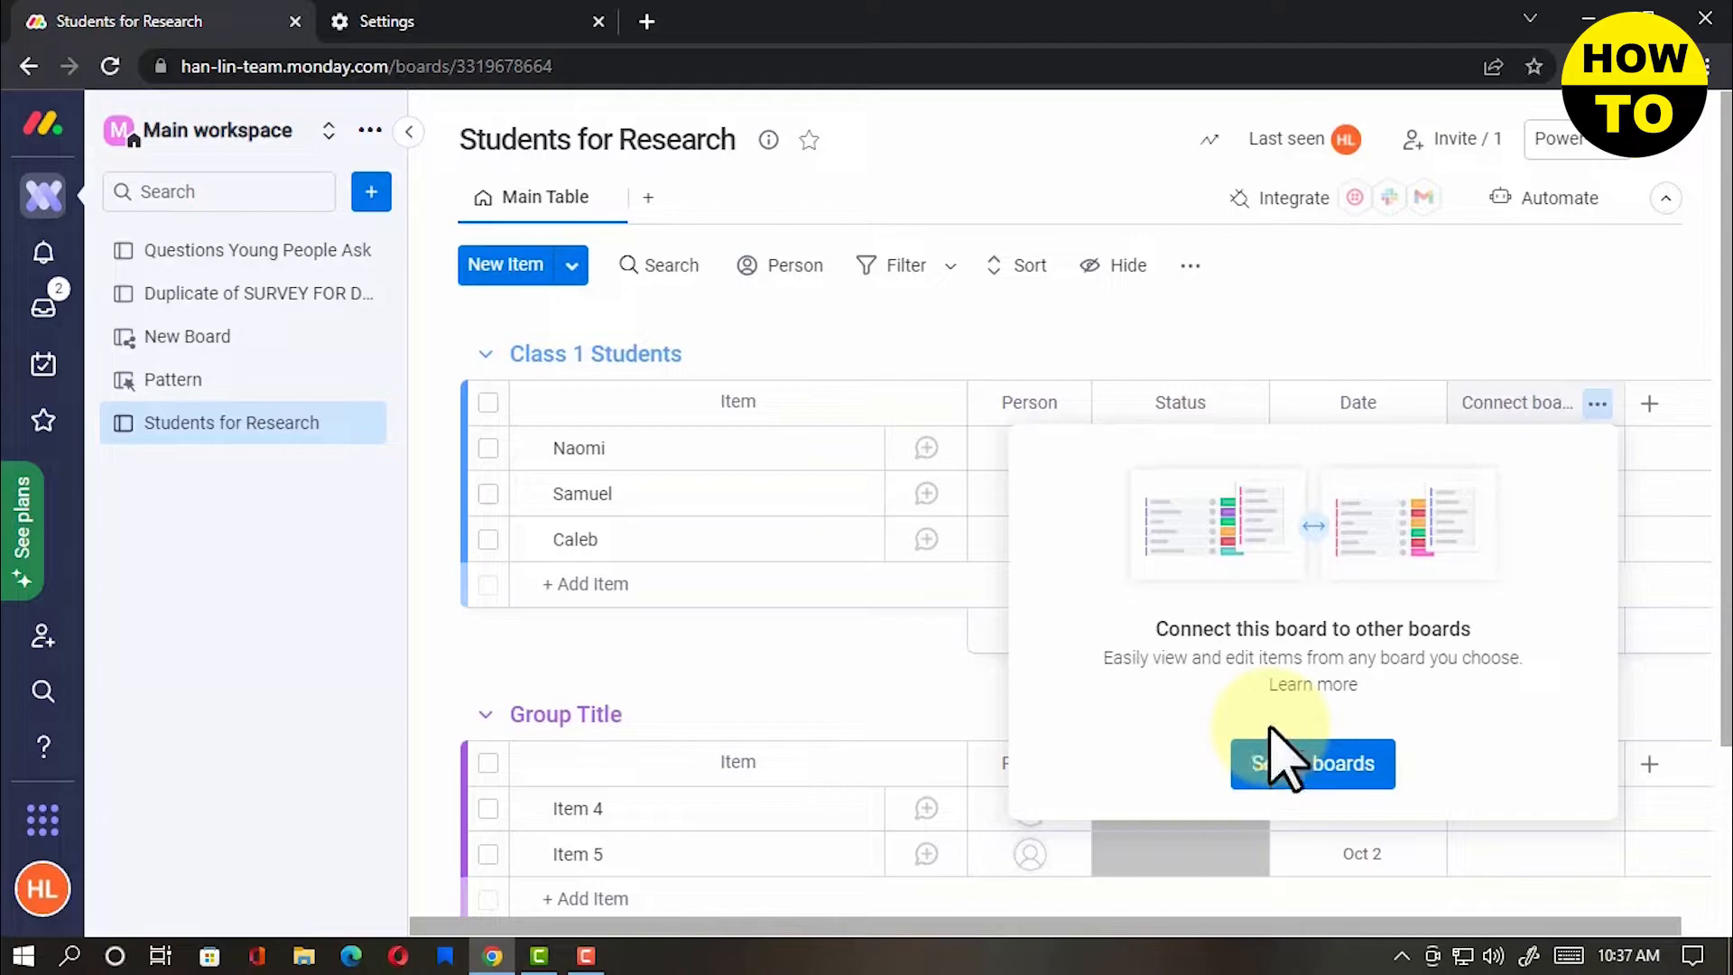
click(1378, 772)
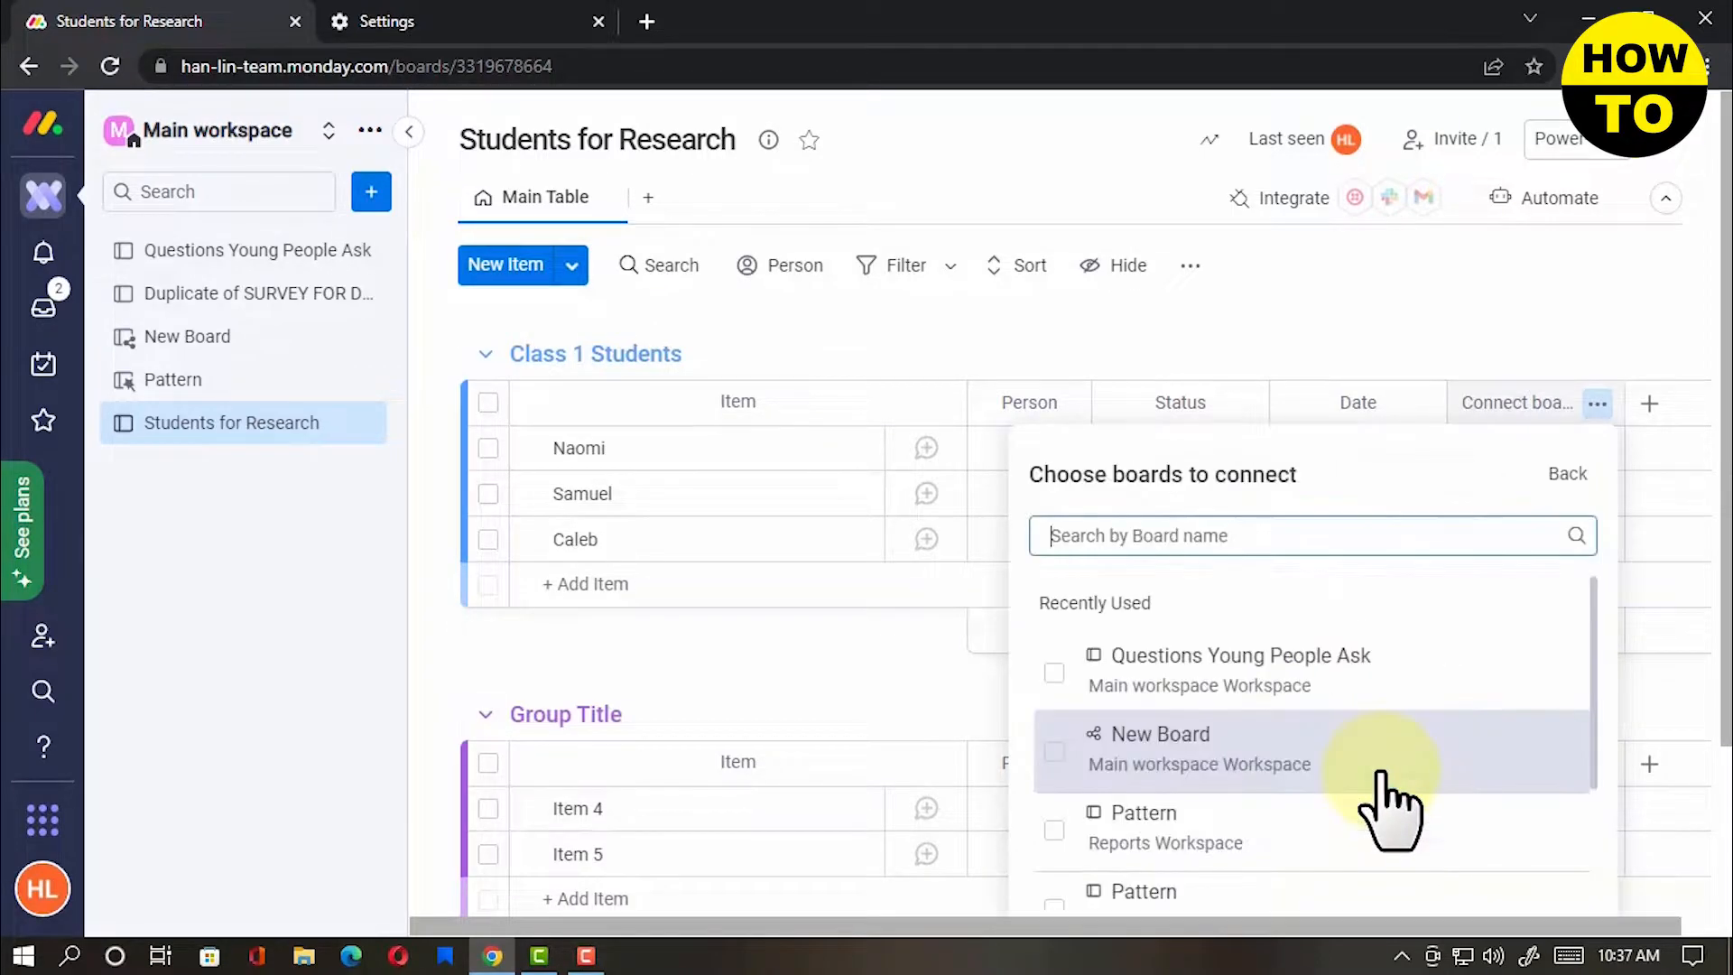
scroll(1394, 797, down, 2)
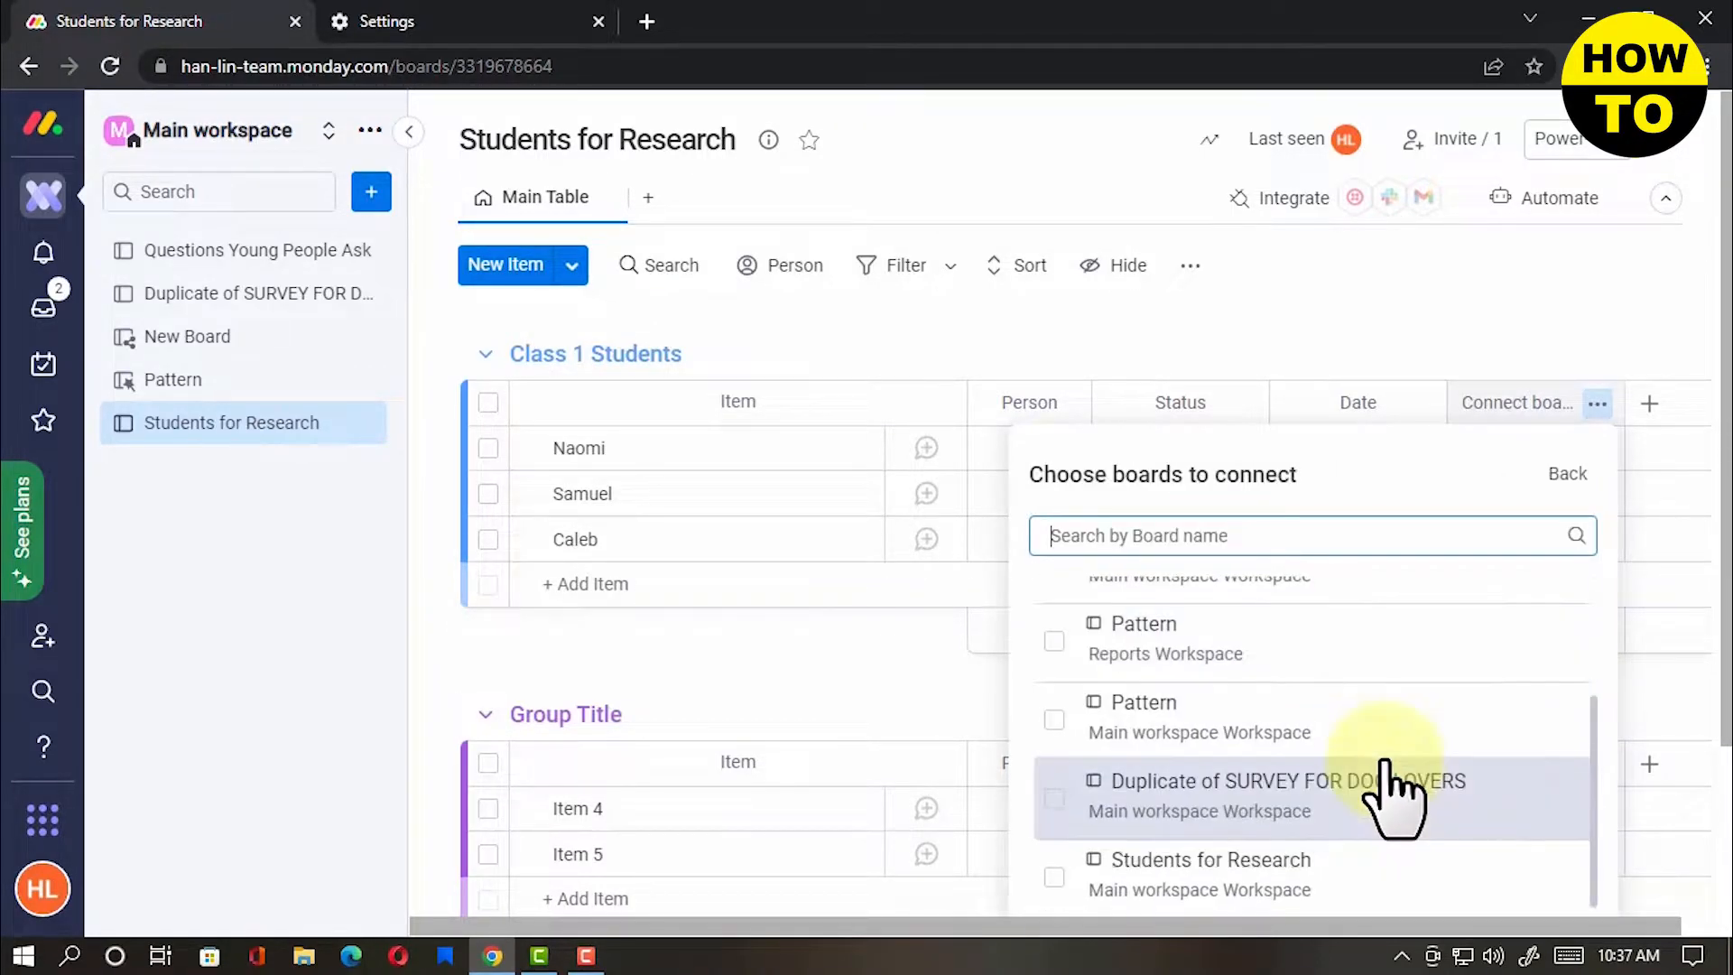
scroll(1383, 776, up, 5)
click(1271, 595)
scroll(1317, 664, down, 4)
click(1555, 928)
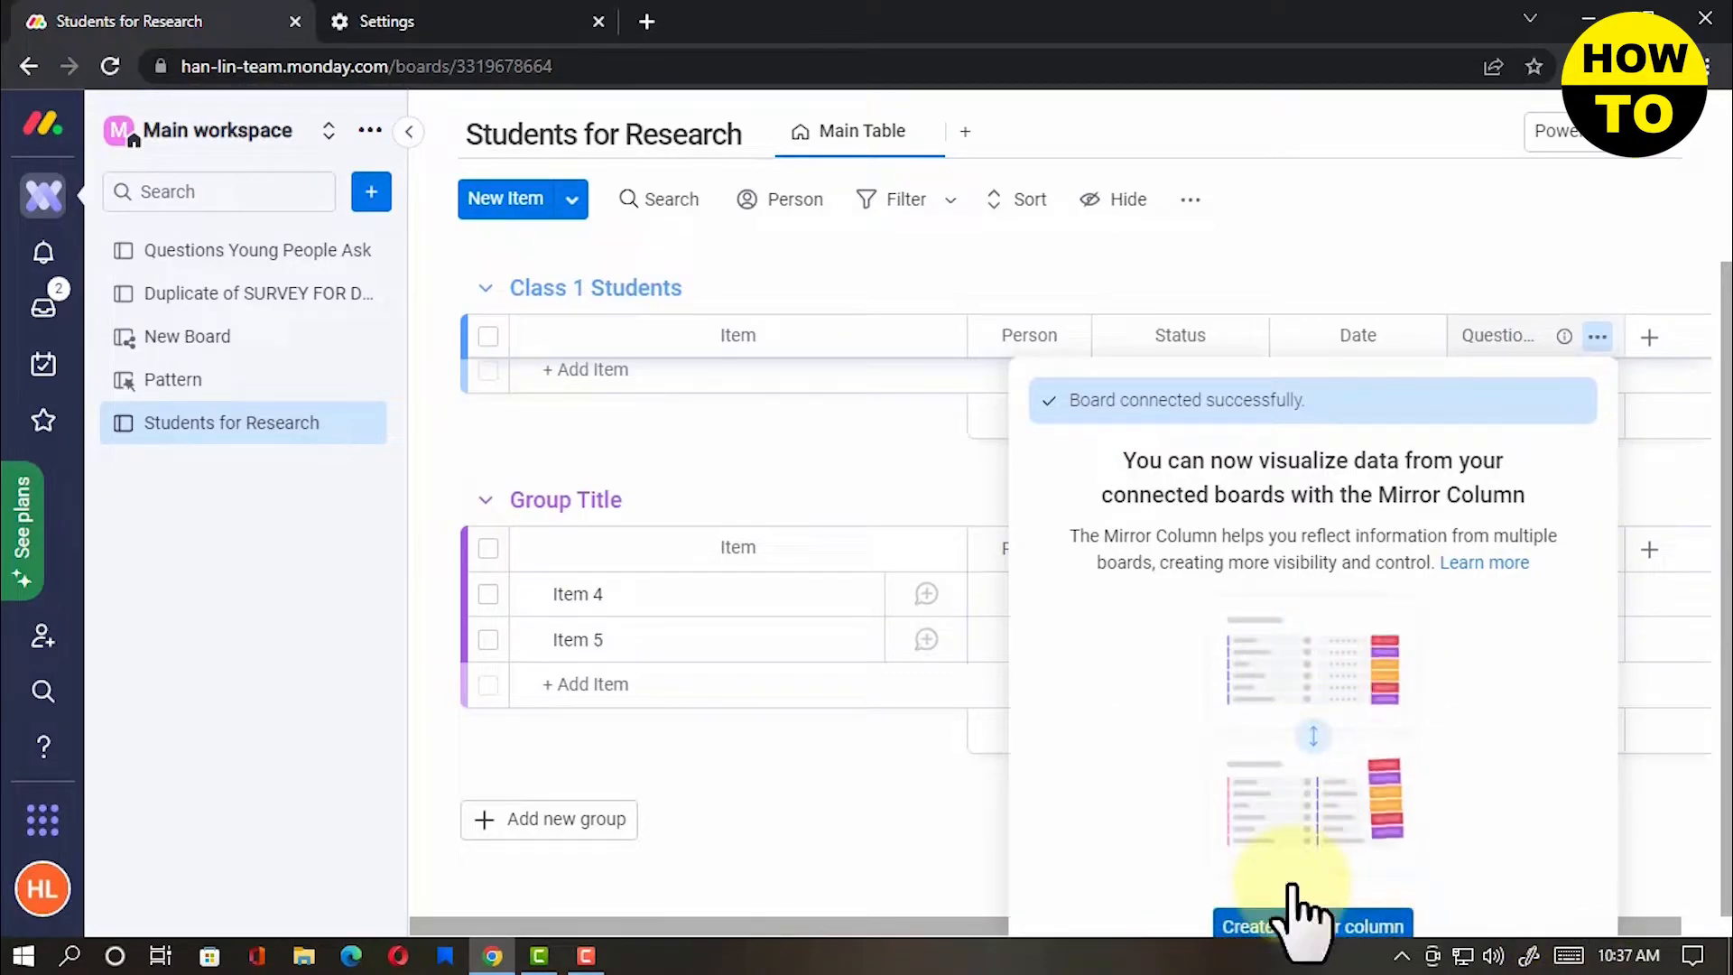
Create a mirror column that reflects the Submitted Through column of the connected Questions Young People Ask board
click(1326, 918)
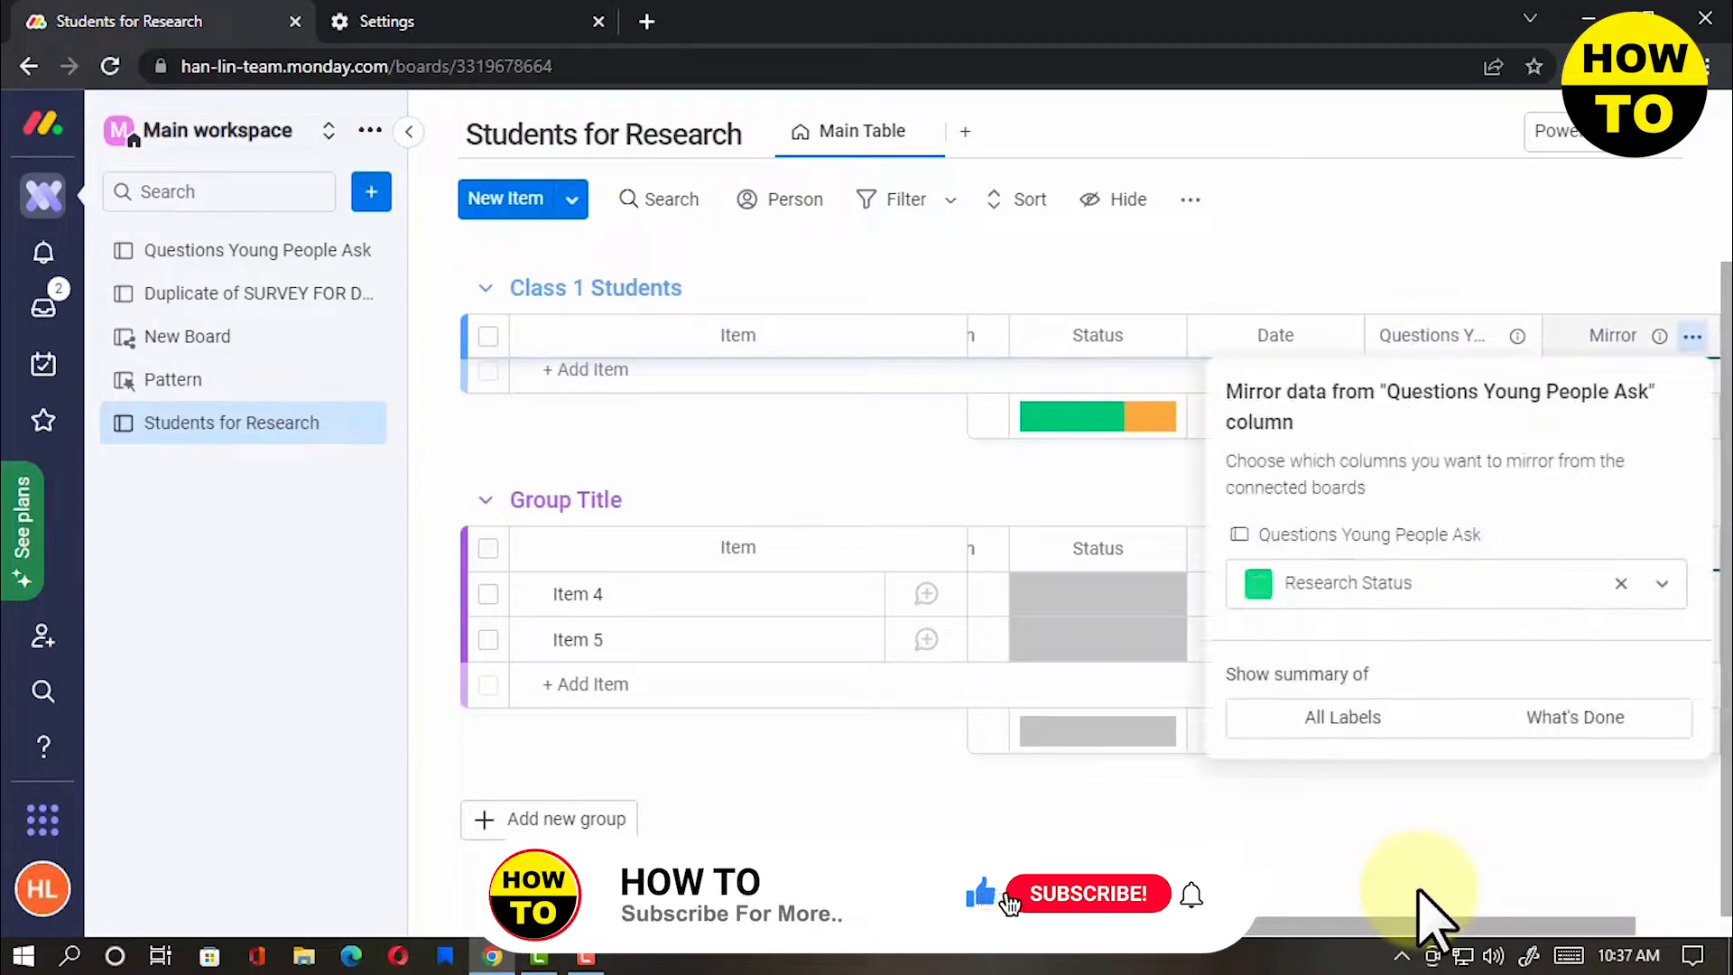
click(1677, 598)
scroll(1606, 830, down, 2)
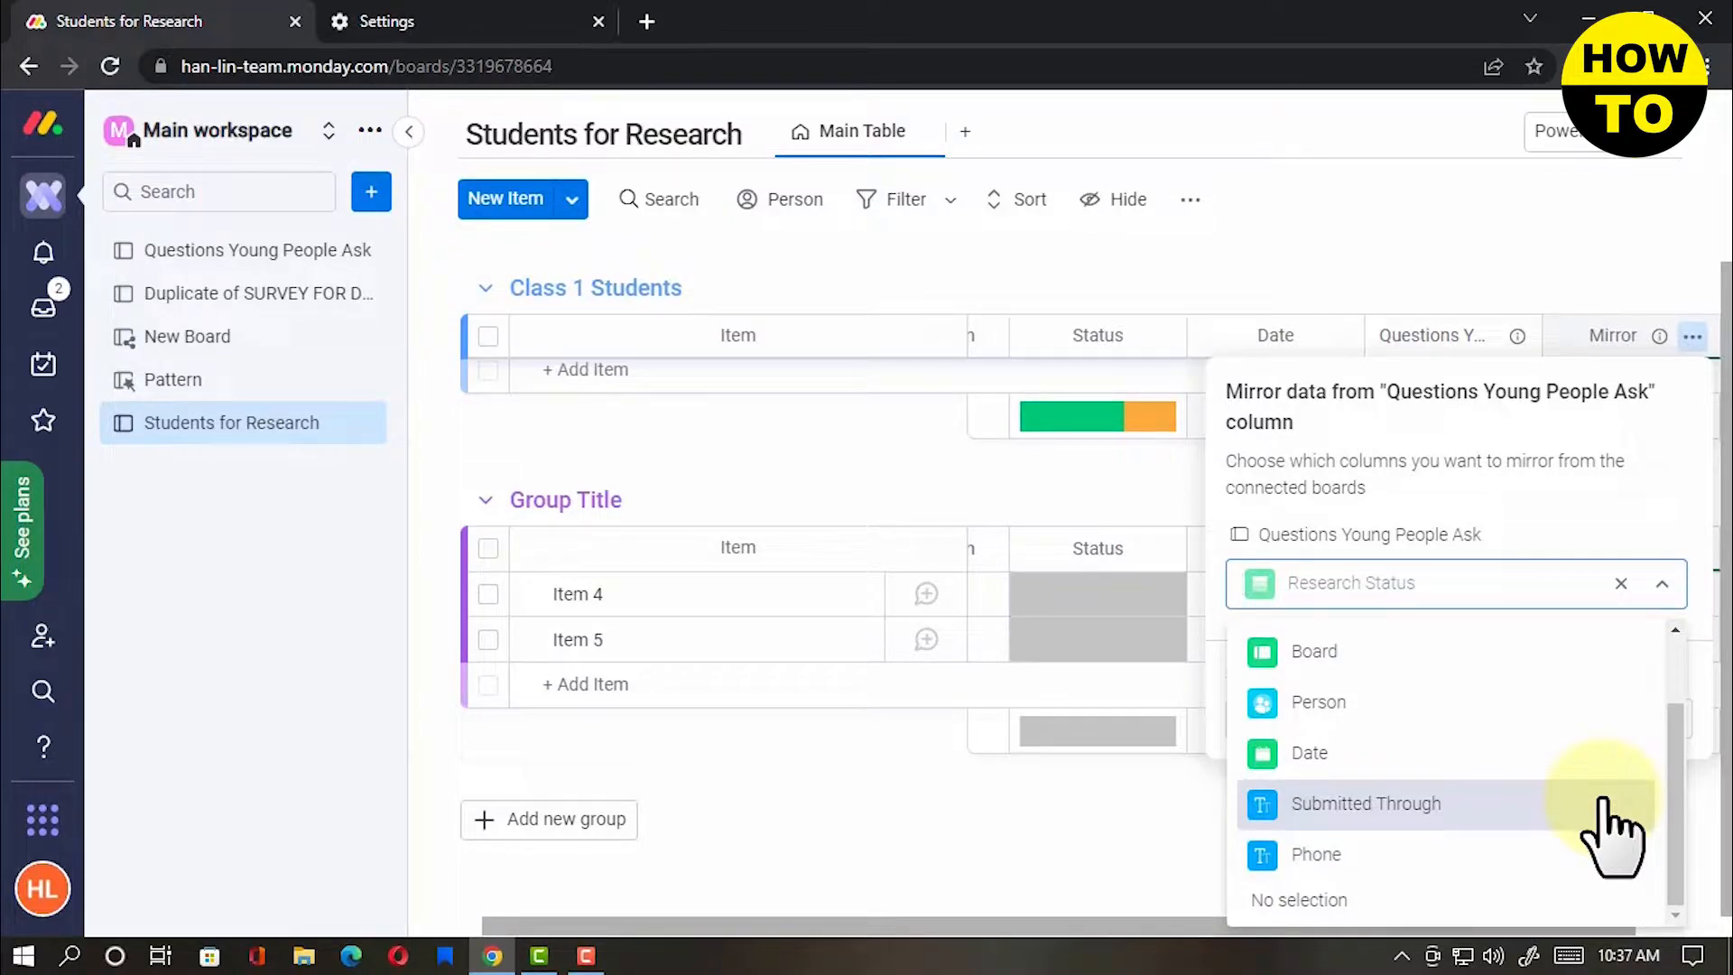
click(1611, 835)
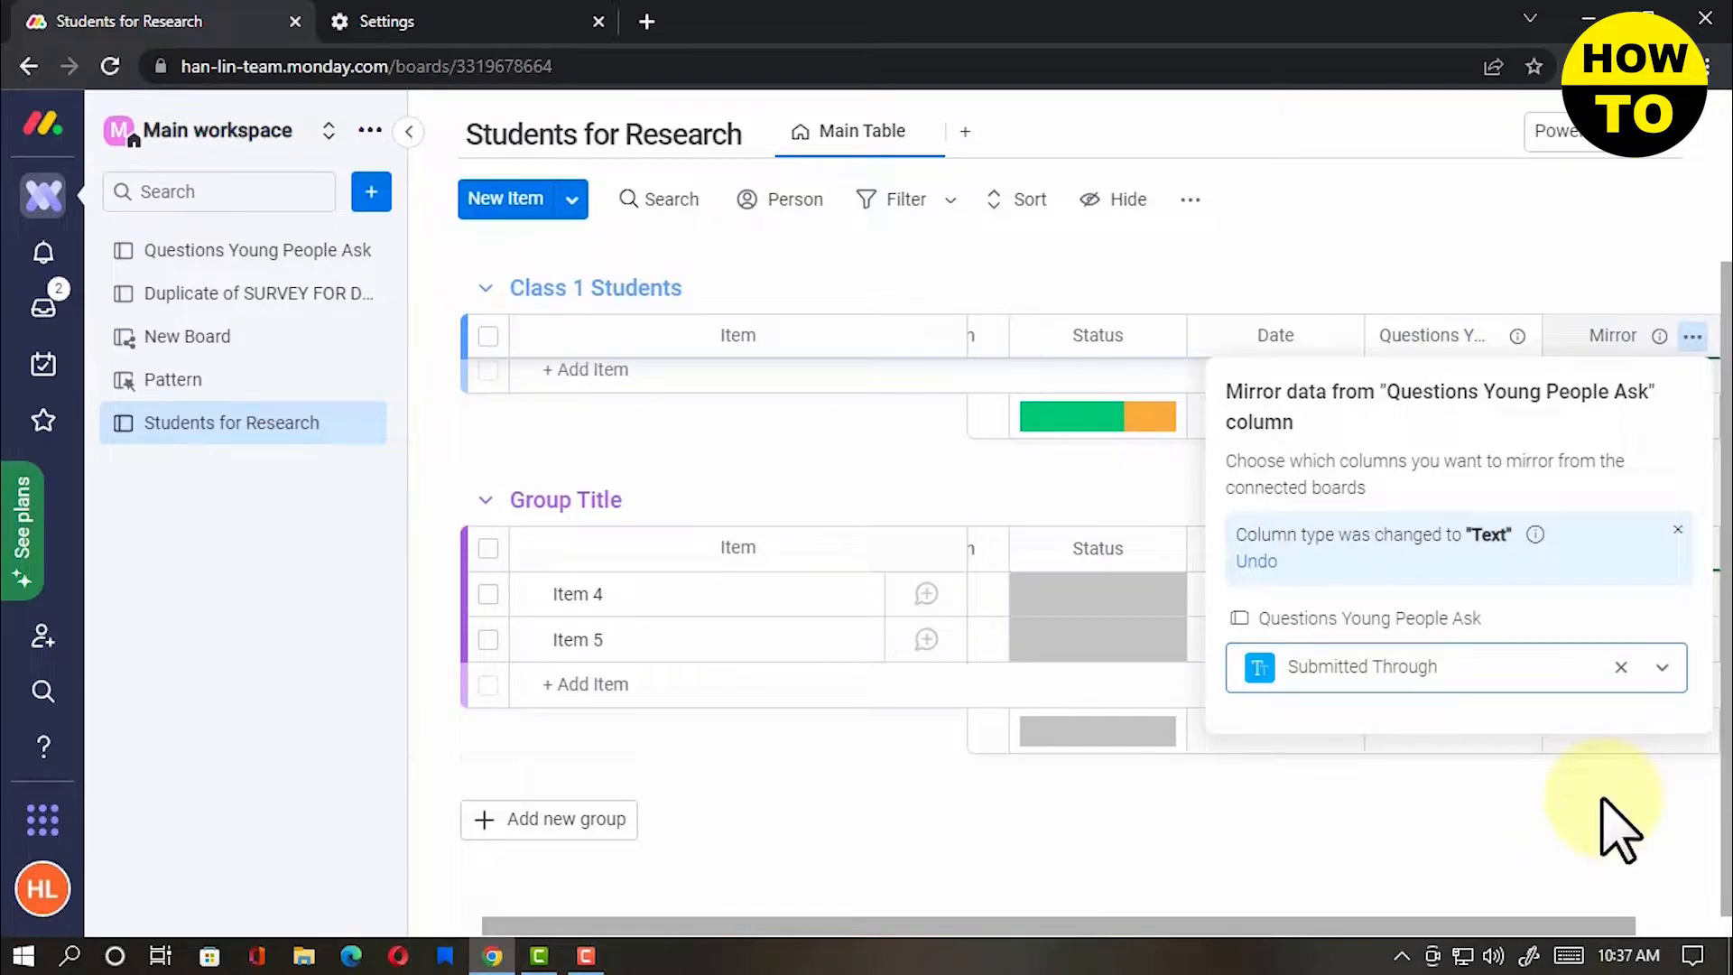
click(1607, 808)
Find the Mirror column type in the full column catalogue by searching for "mirror" and add it to the board
drag(1549, 927, 1691, 952)
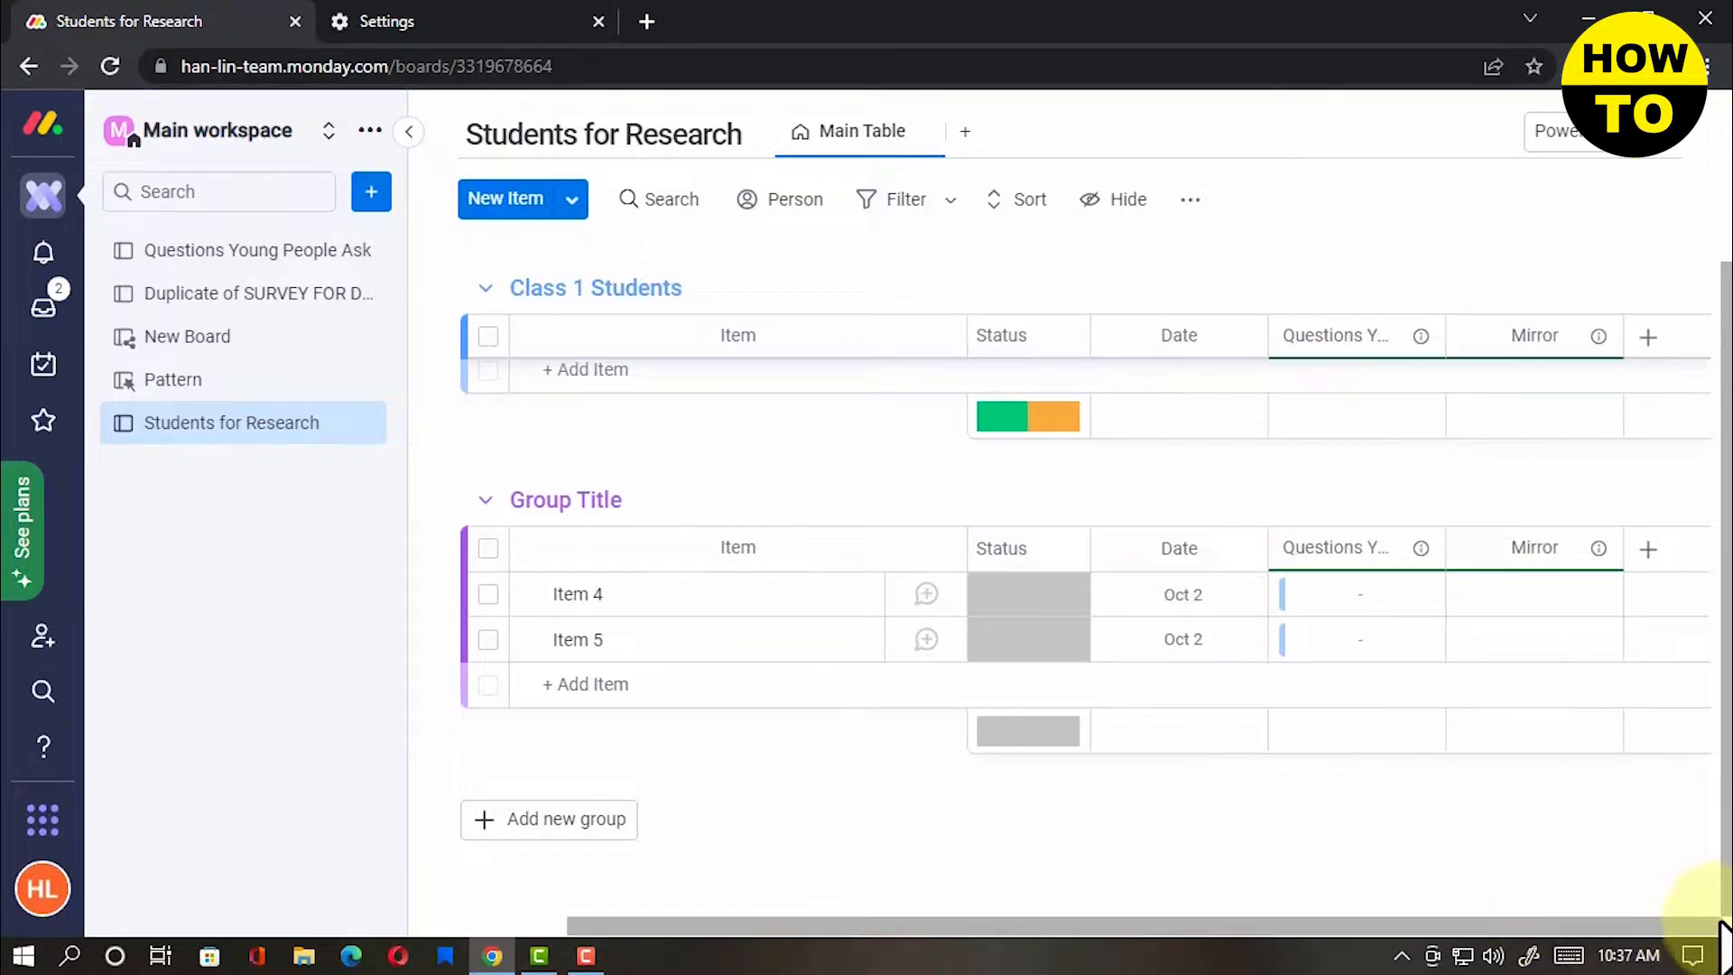
click(1652, 341)
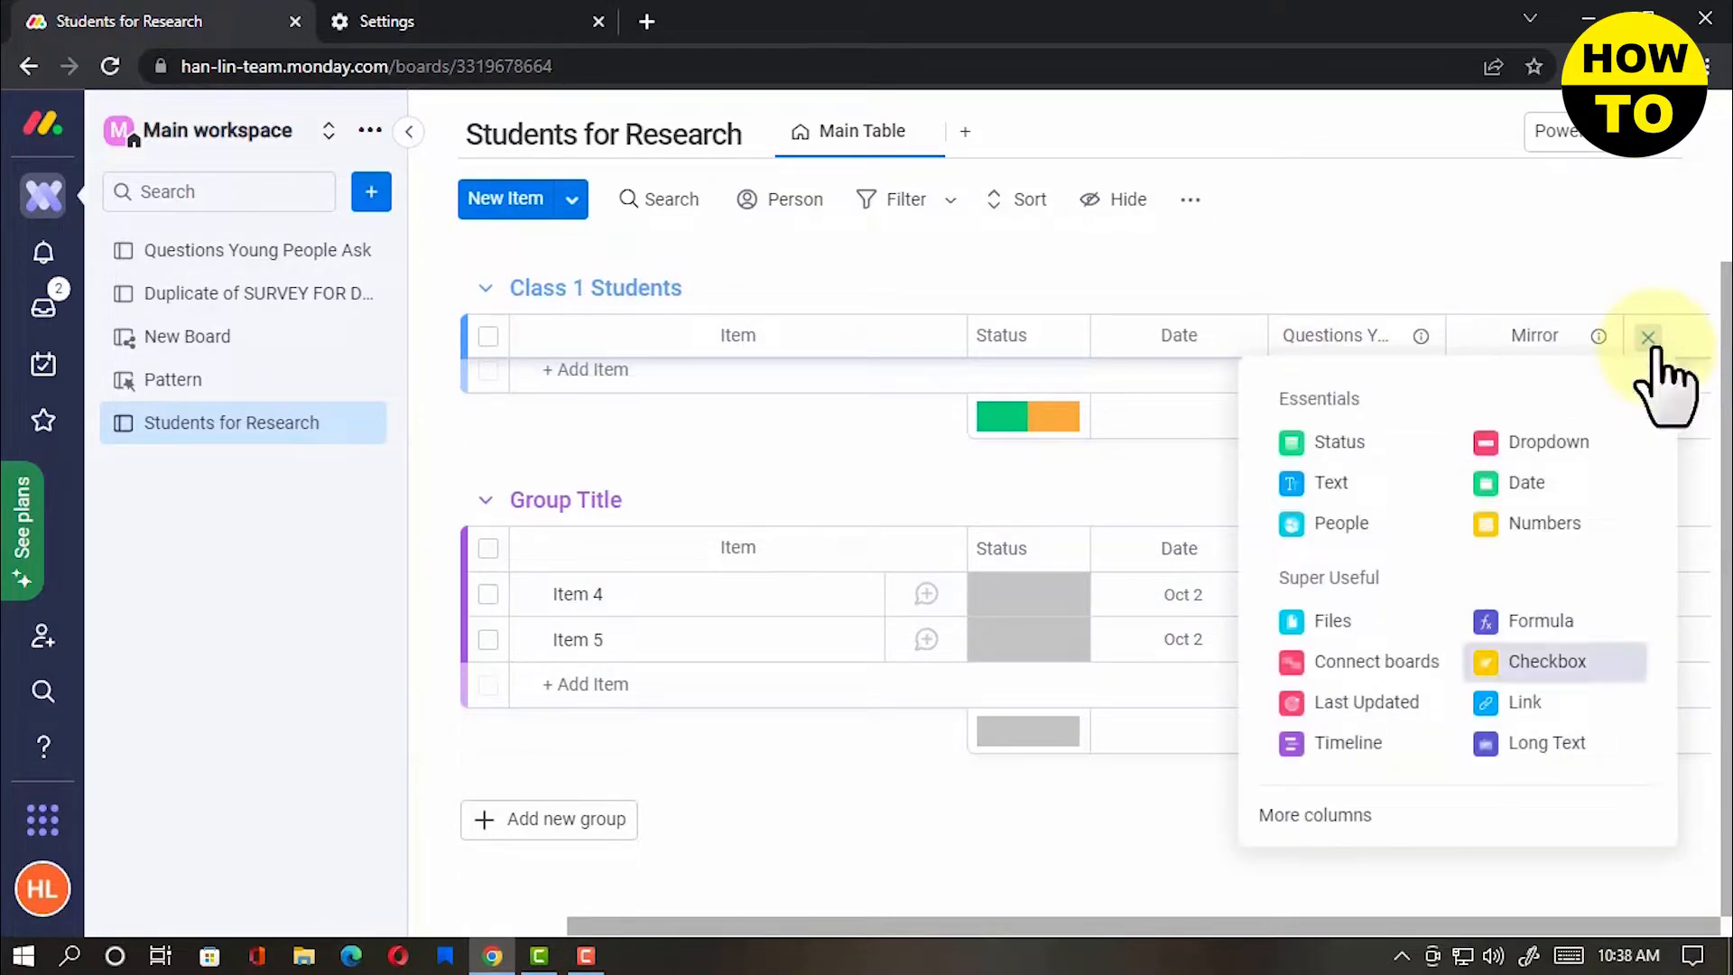
click(1540, 819)
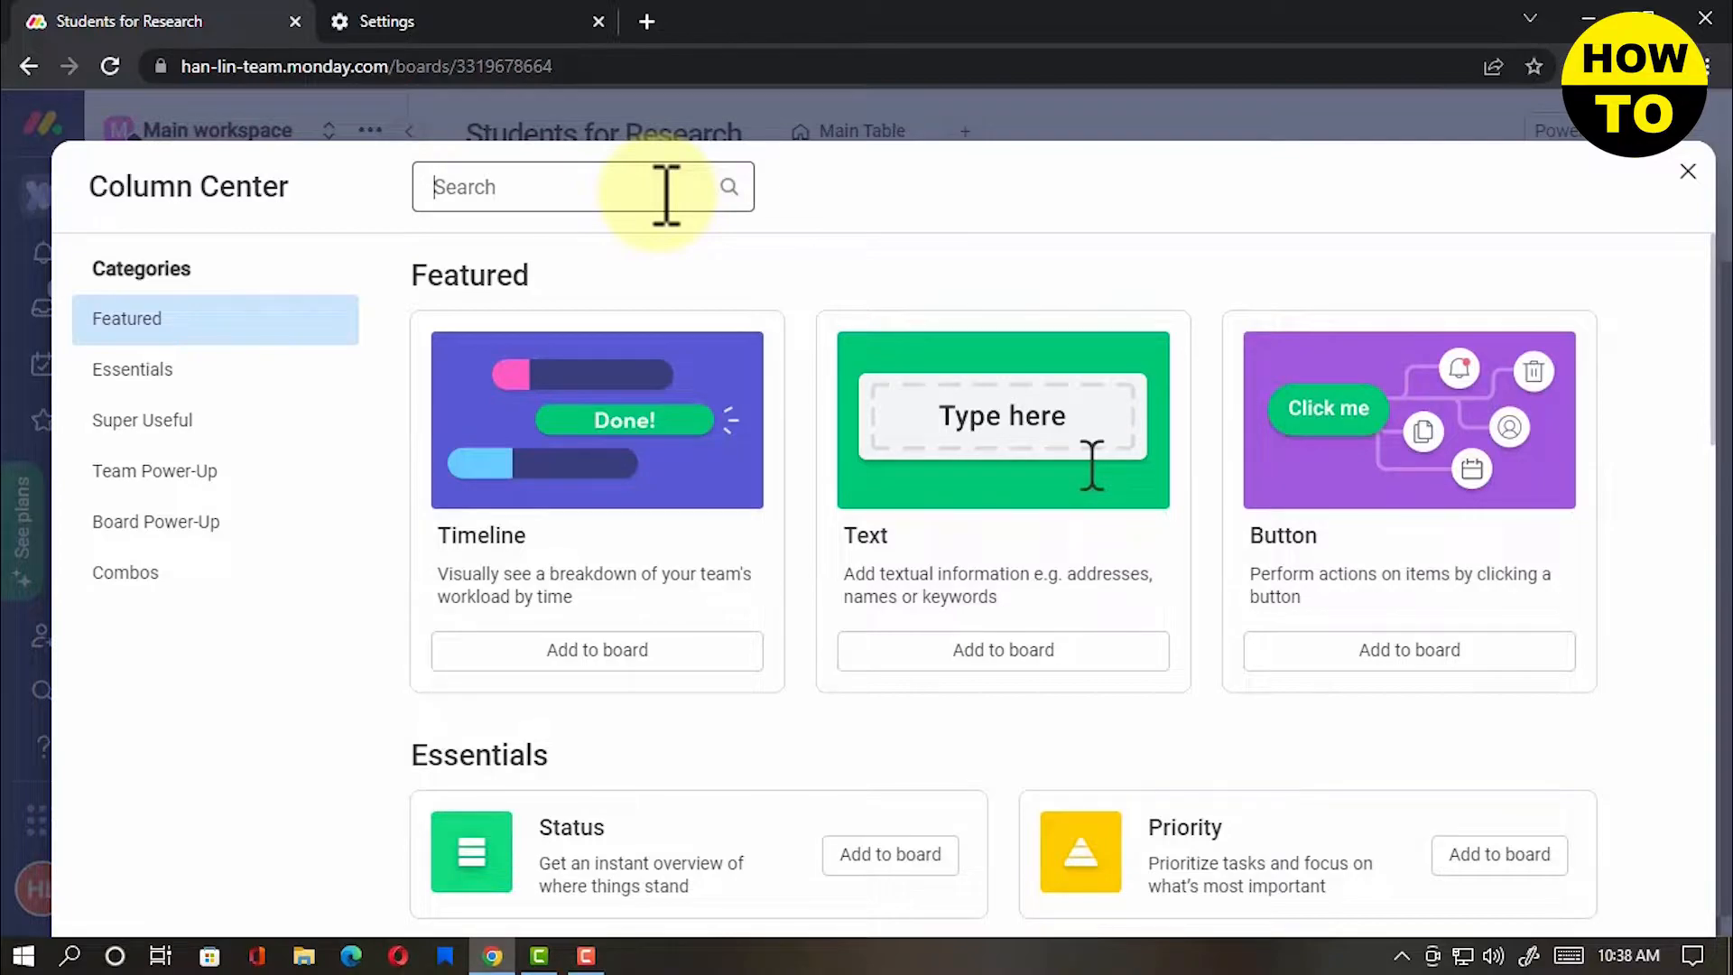
text(mirror)
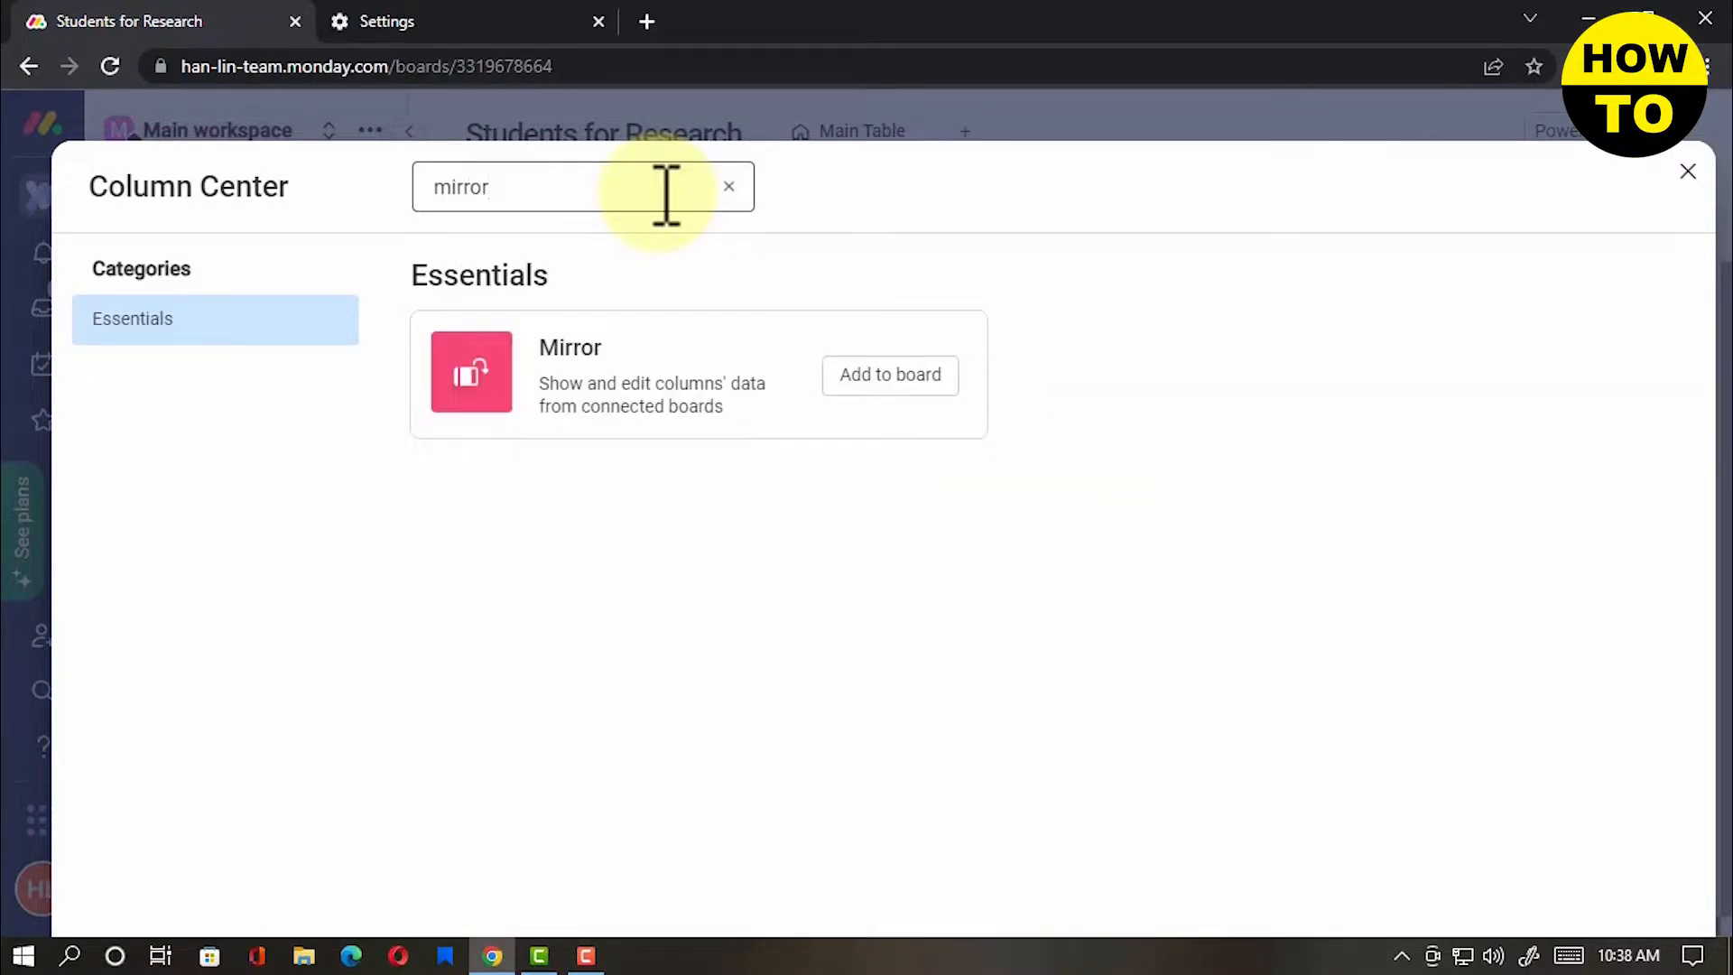
click(947, 379)
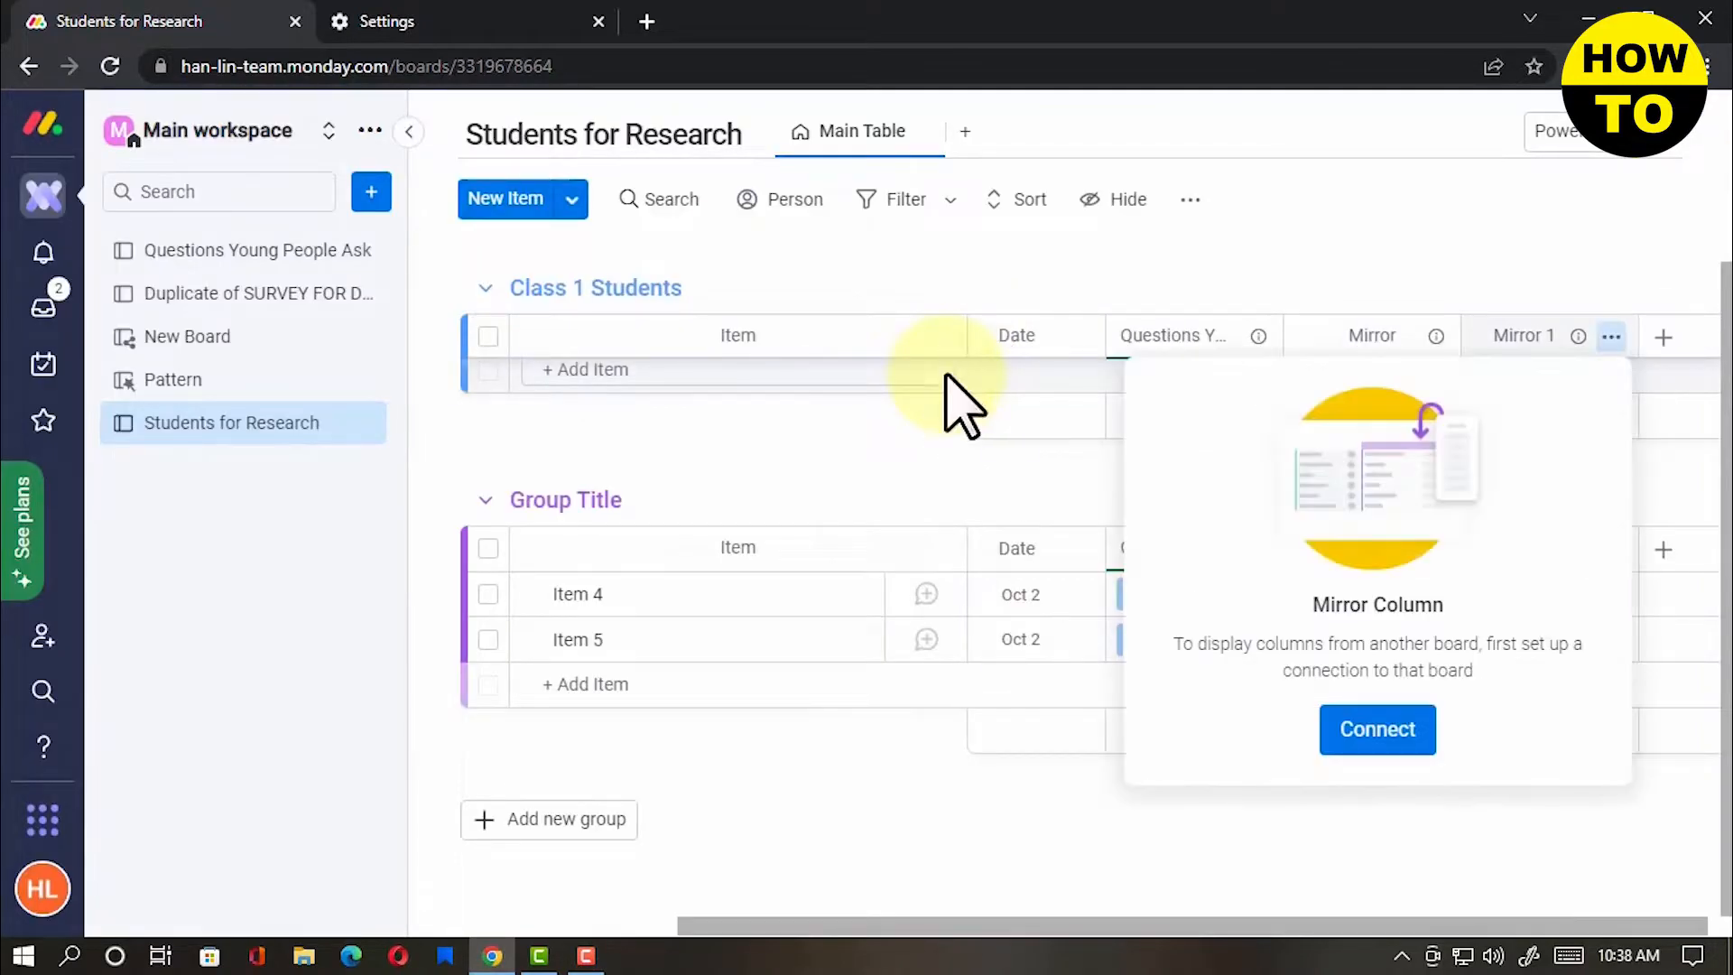
Base the second mirror column on the existing Questions Young People Ask connection and have it mirror the Phone column
click(1415, 738)
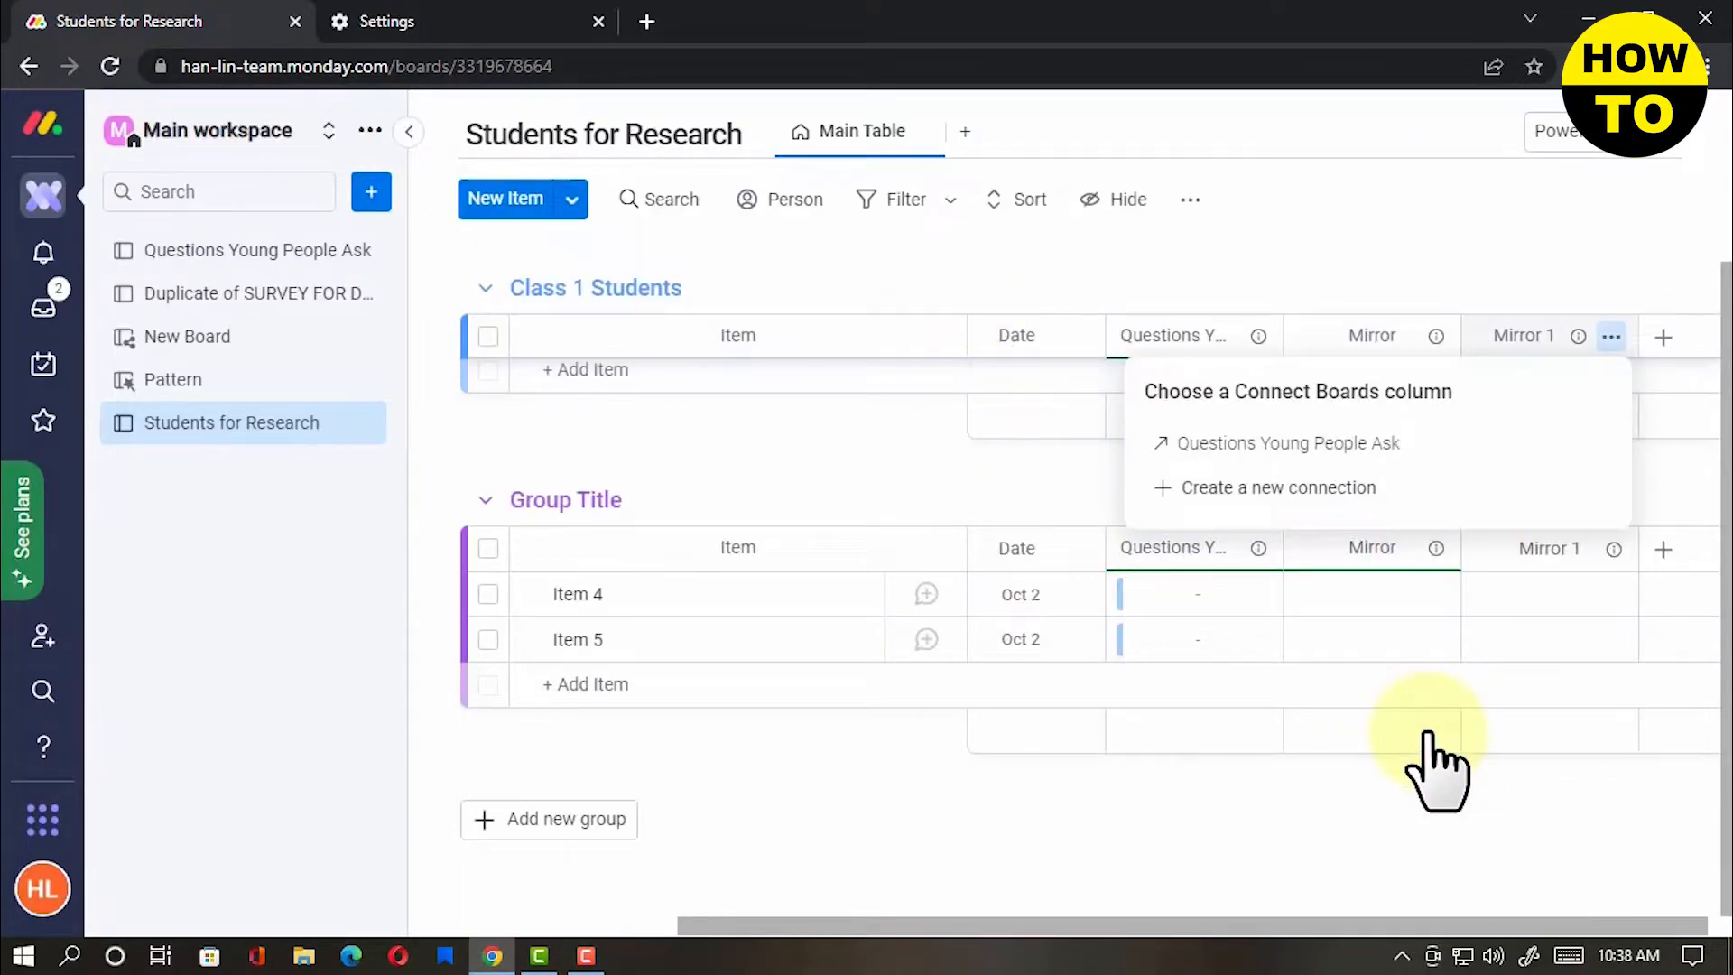
click(1456, 442)
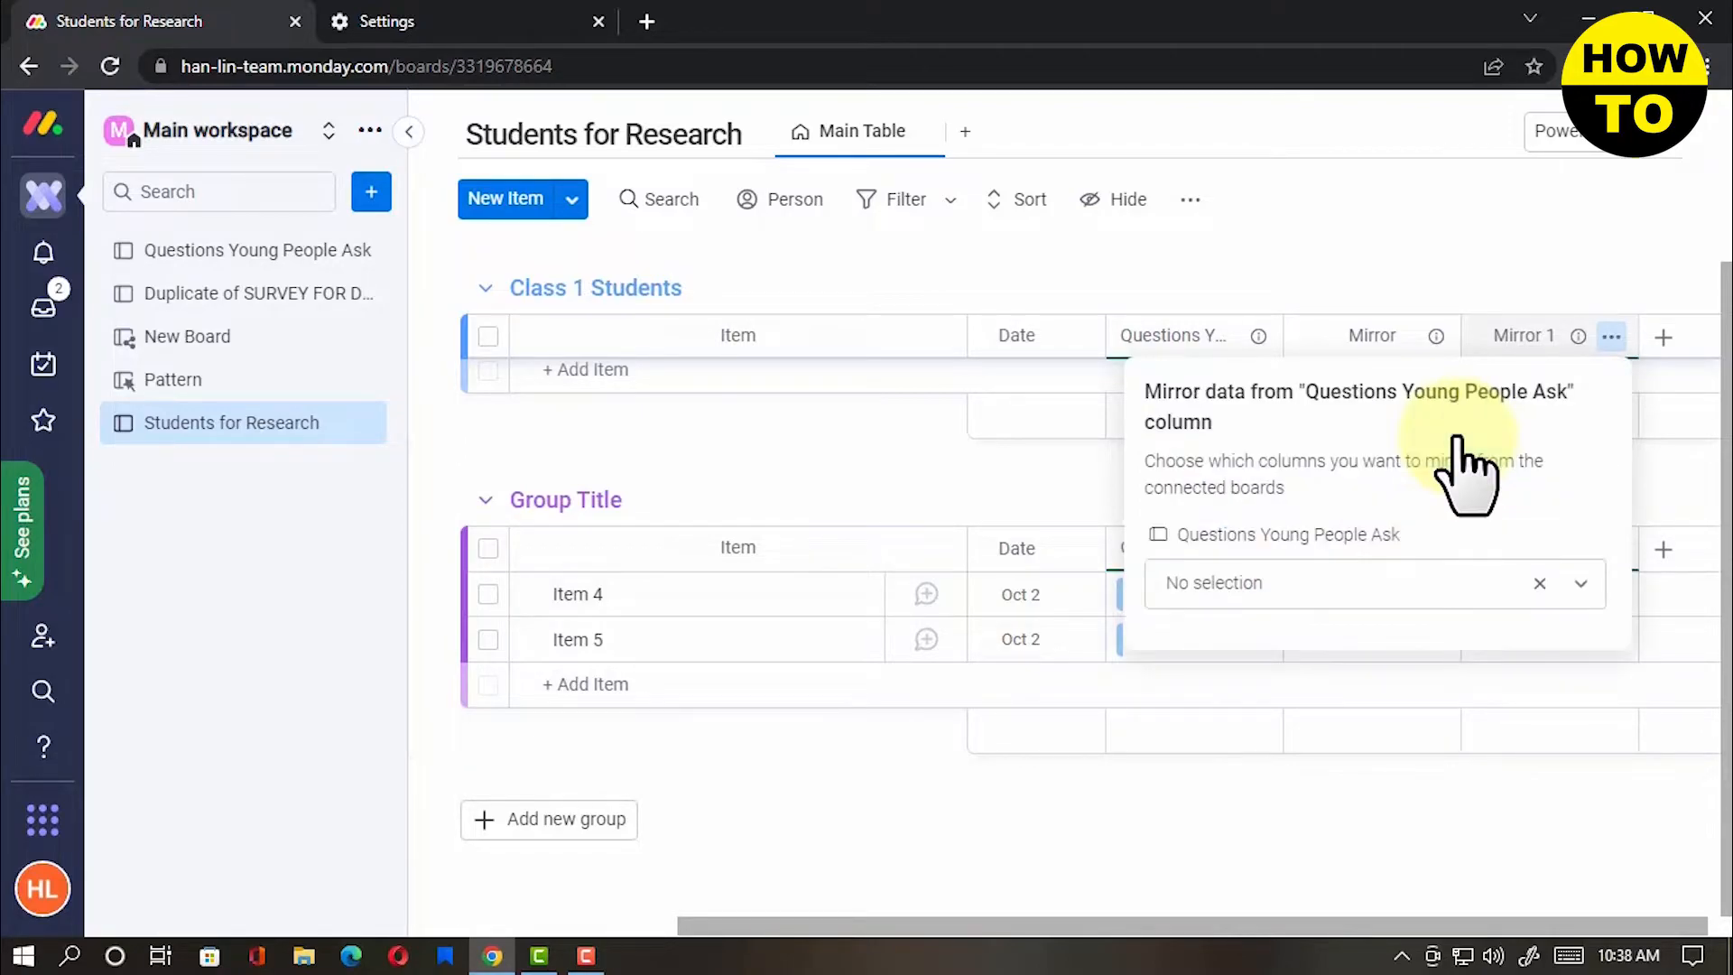
click(1581, 583)
scroll(1450, 843, down, 2)
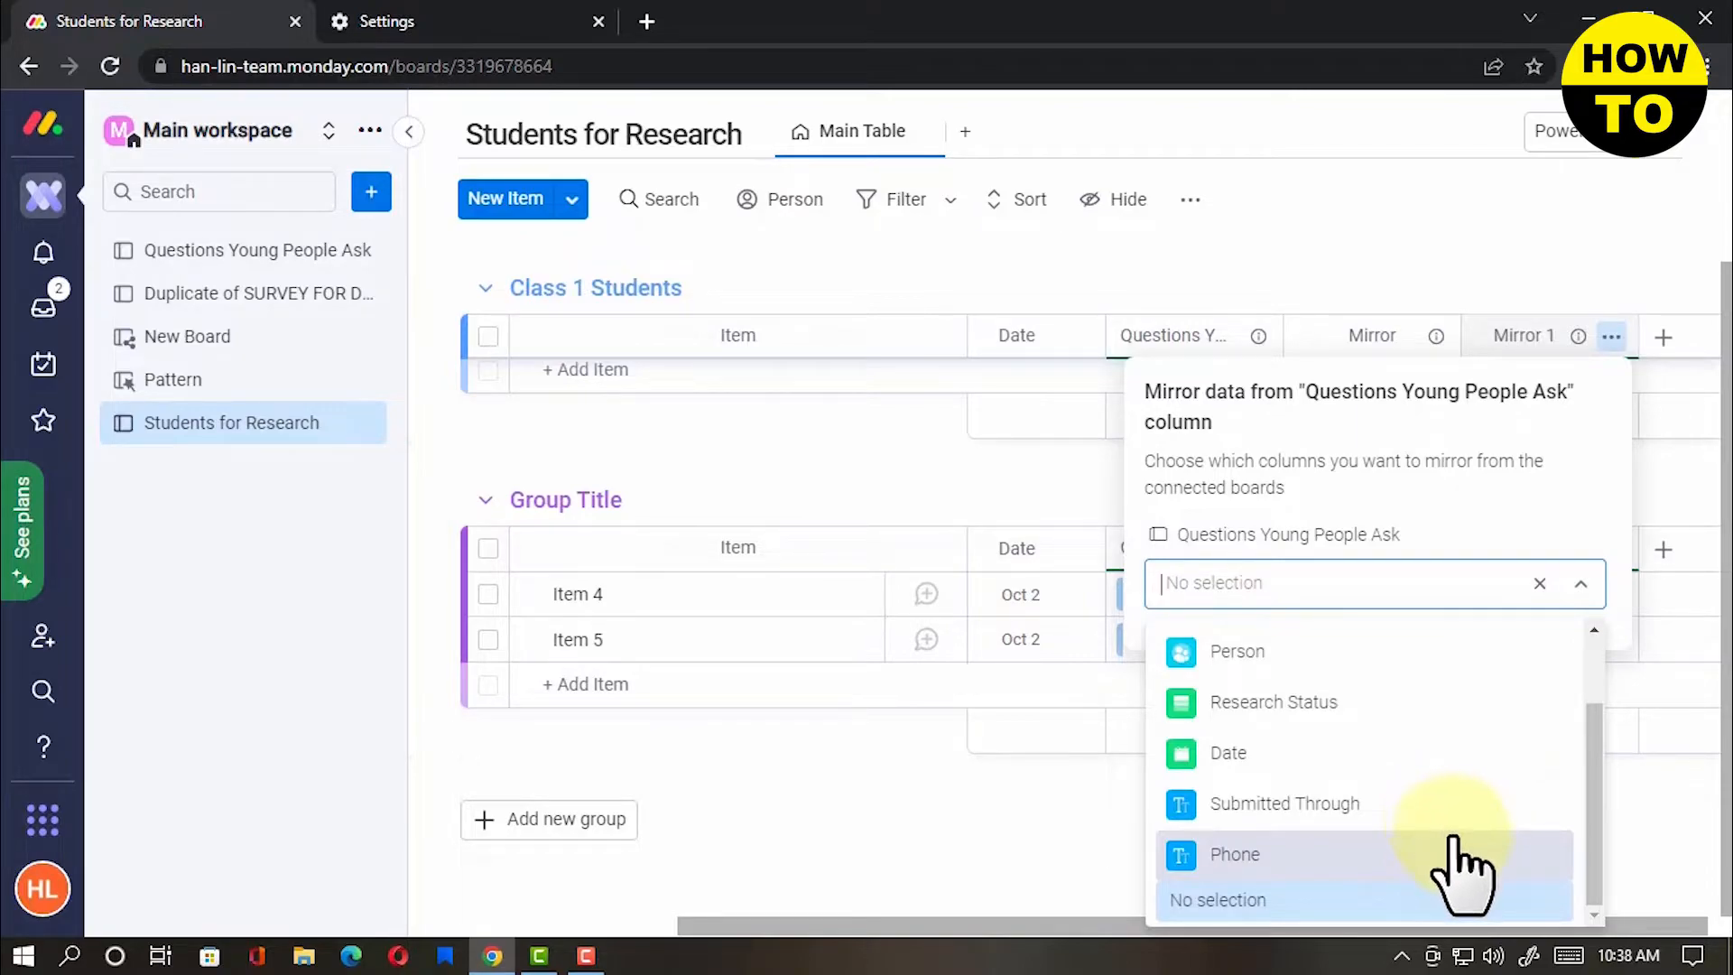
click(1447, 844)
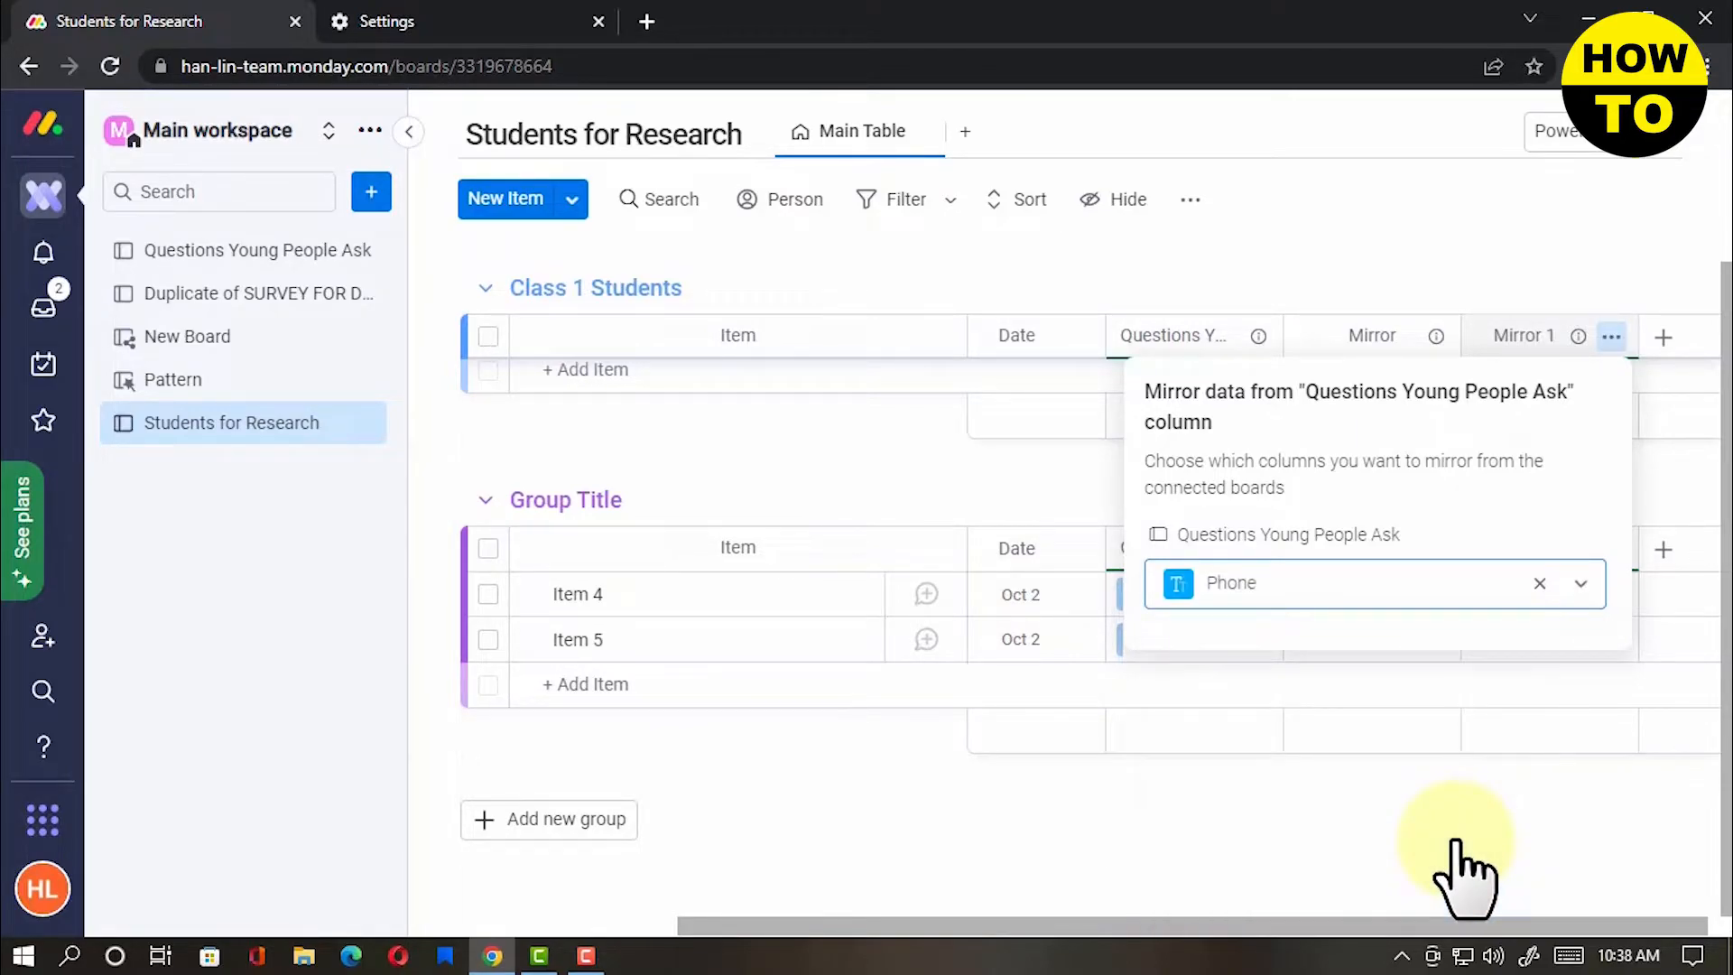
click(1567, 858)
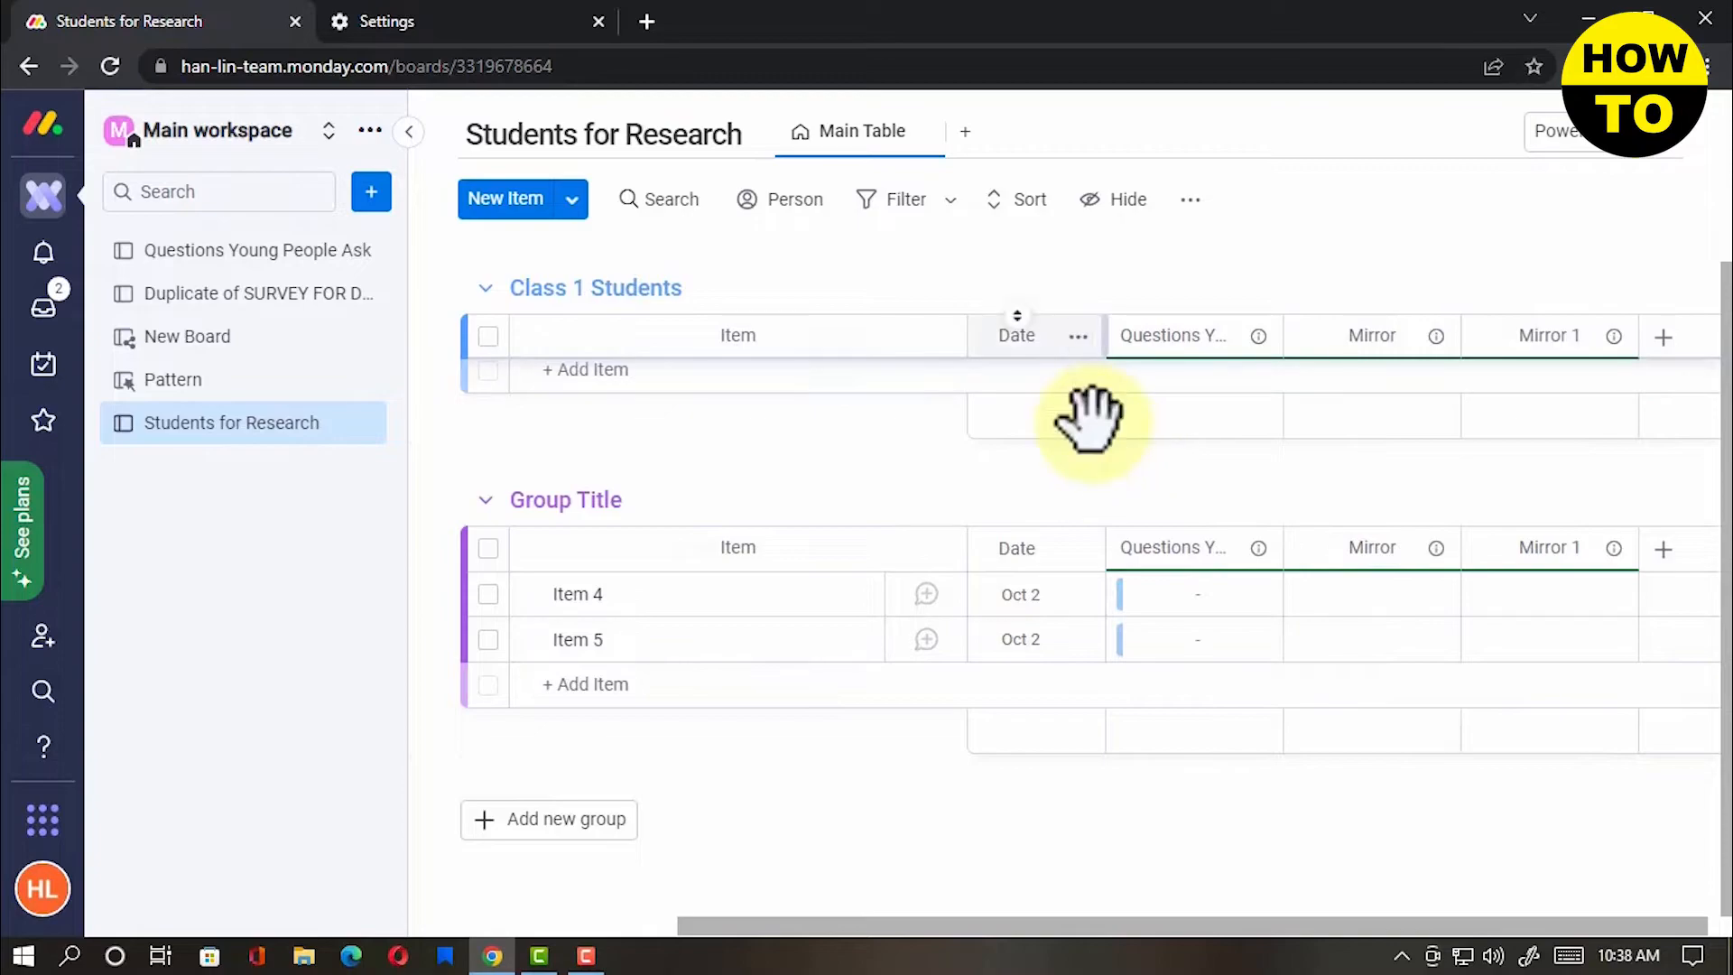
Connect the first student in Class 1 Students to the item "How Can I Gain My Parents Trust?"
scroll(1103, 451, up, 2)
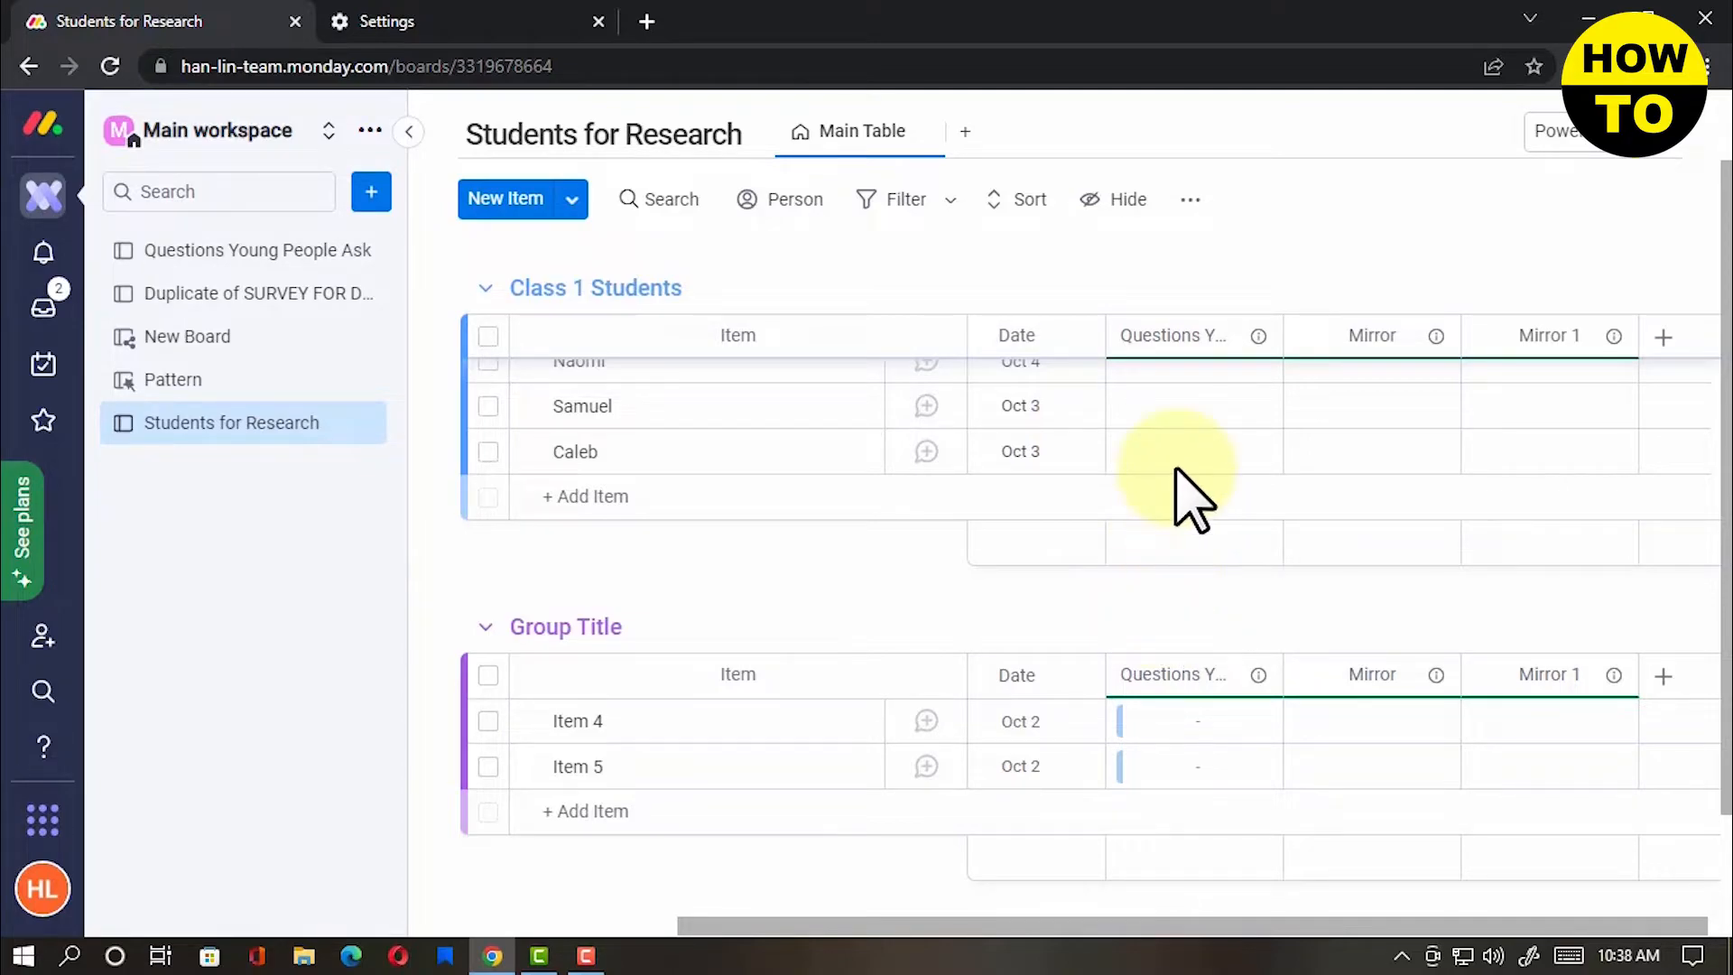
scroll(1182, 488, up, 2)
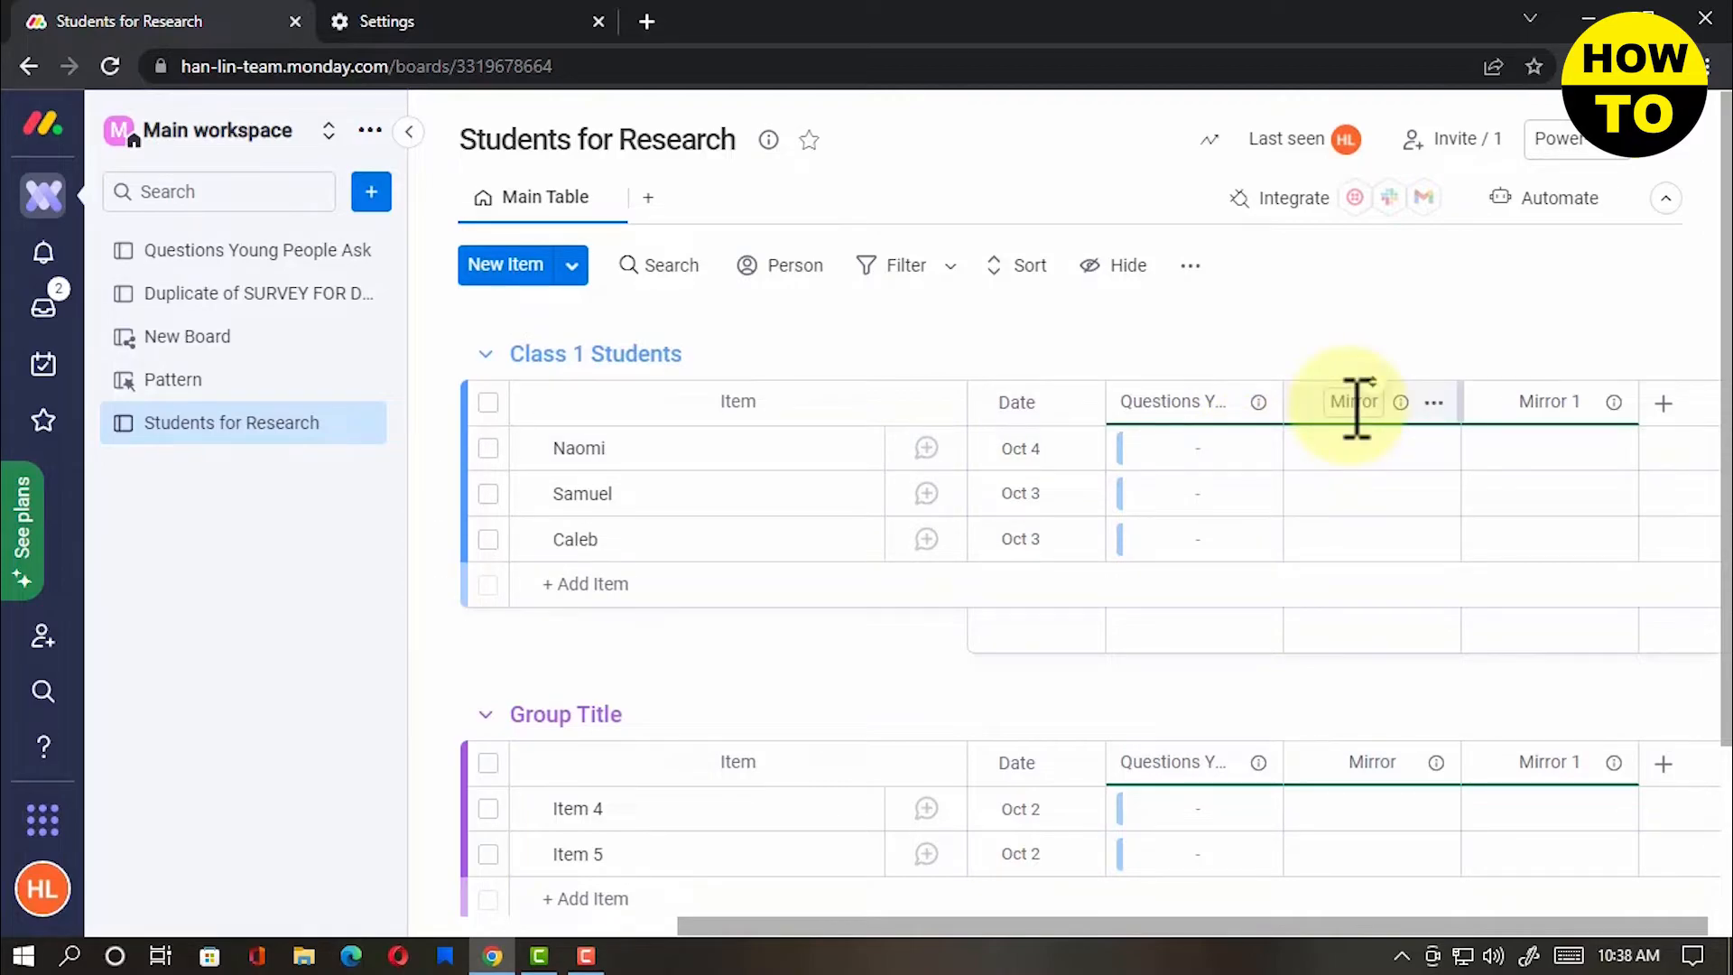
click(1200, 444)
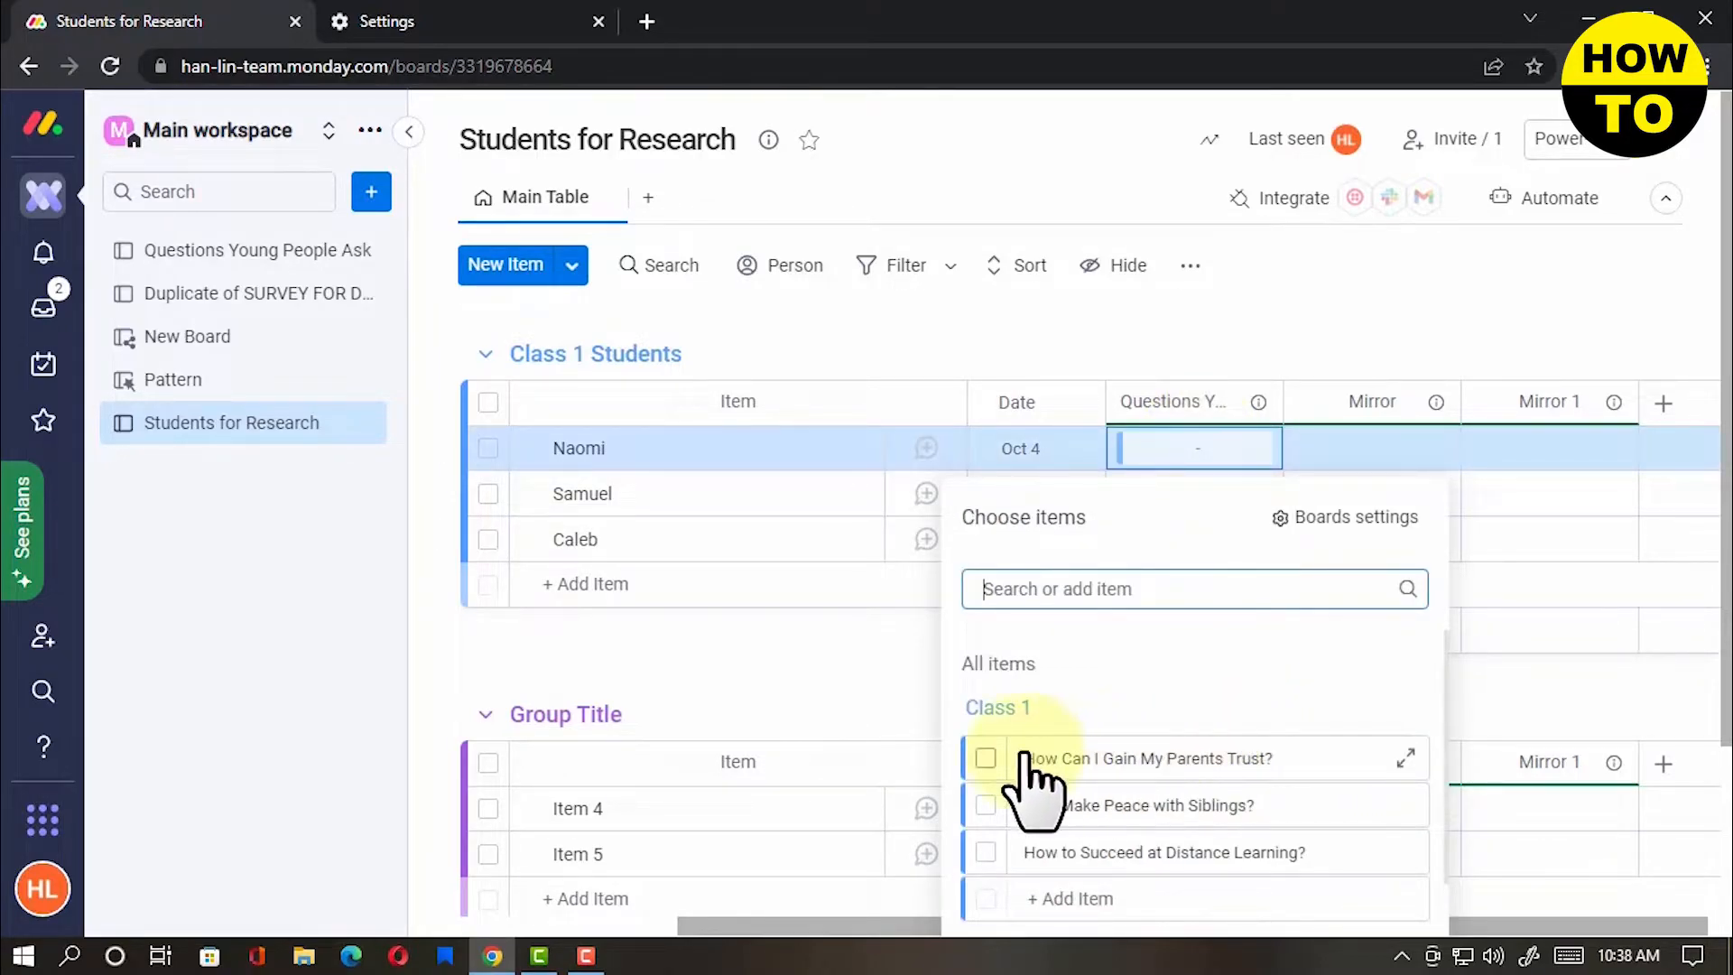
click(984, 758)
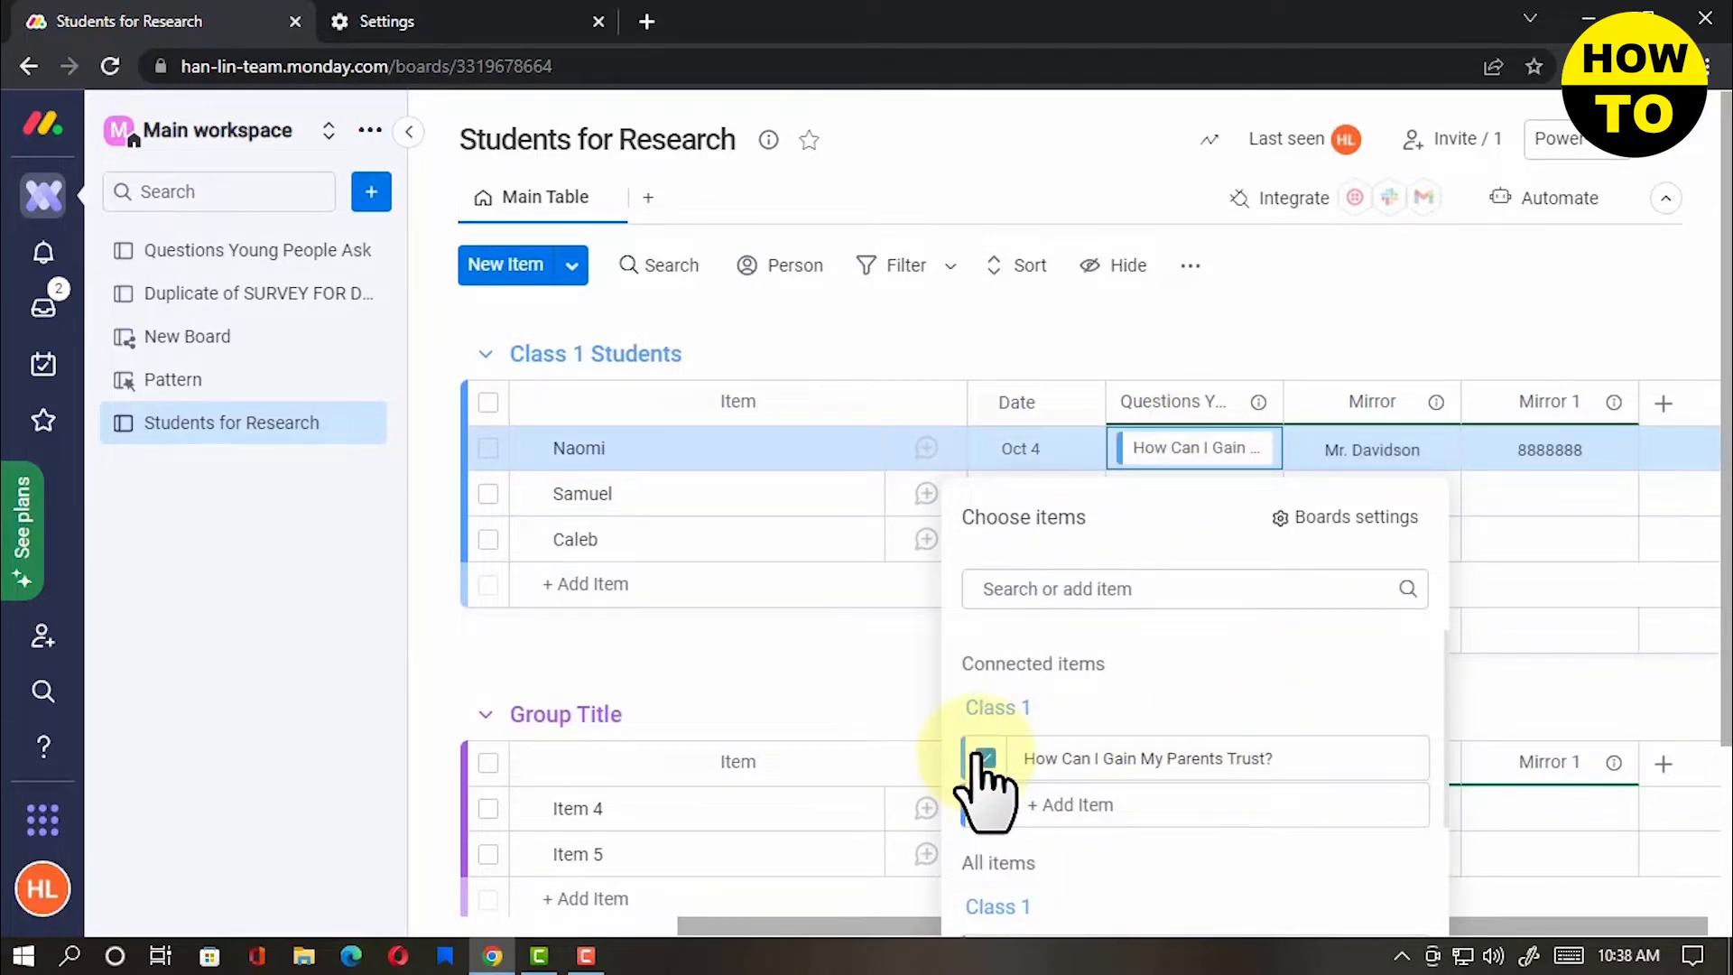
click(870, 695)
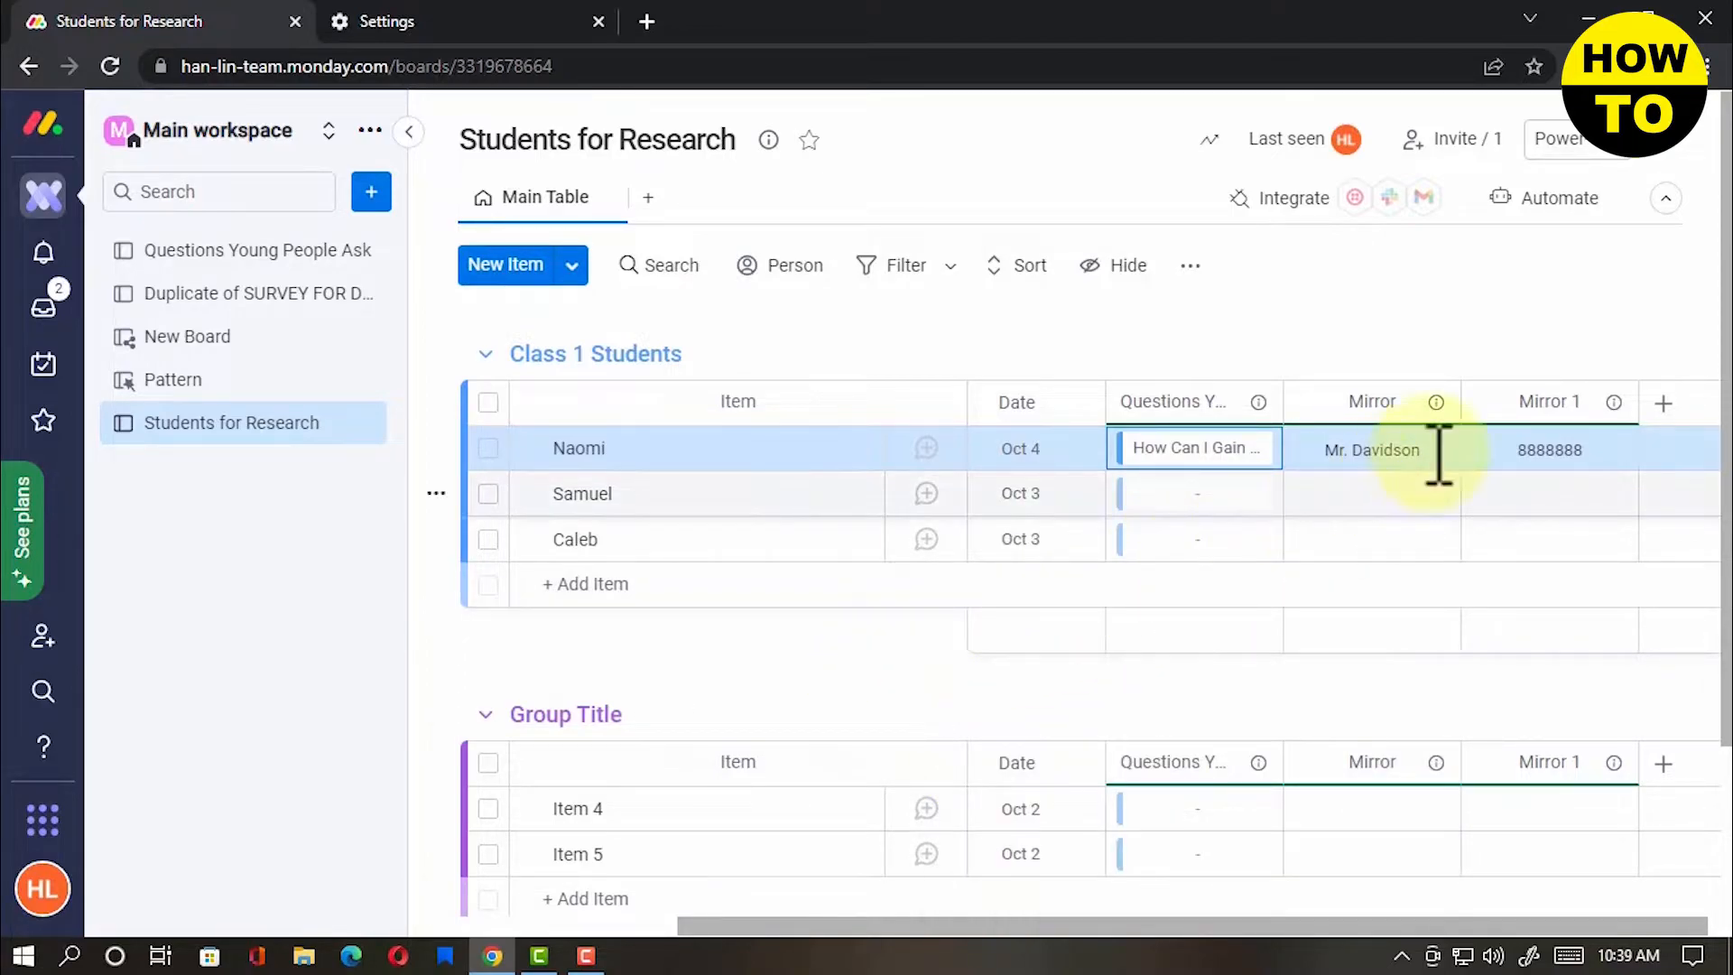
Rename the Mirror 1 column as "Contact"
click(1562, 402)
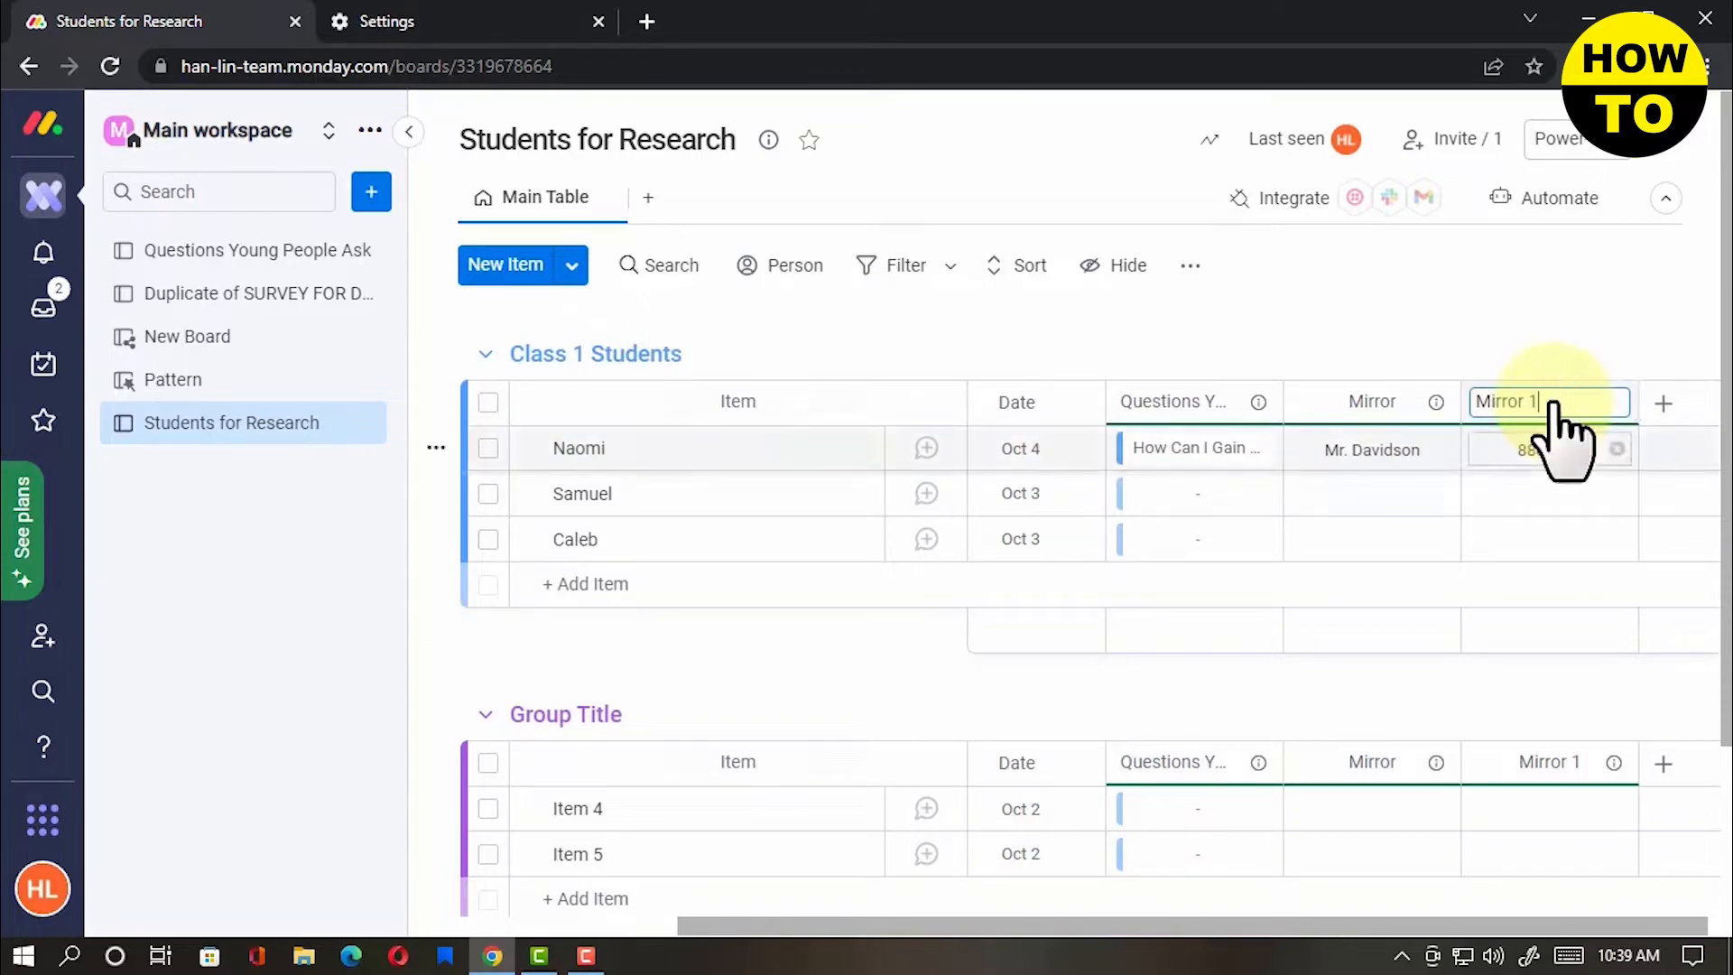
key(BackSpace)
key(BackSpace)
key(BackSpace)
key(BackSpace)
key(BackSpace)
key(BackSpace)
key(BackSpace)
key(BackSpace)
text(Pjo)
key(BackSpace)
key(BackSpace)
text(hone)
key(BackSpace)
key(BackSpace)
key(BackSpace)
key(BackSpace)
text(Contact)
click(1459, 493)
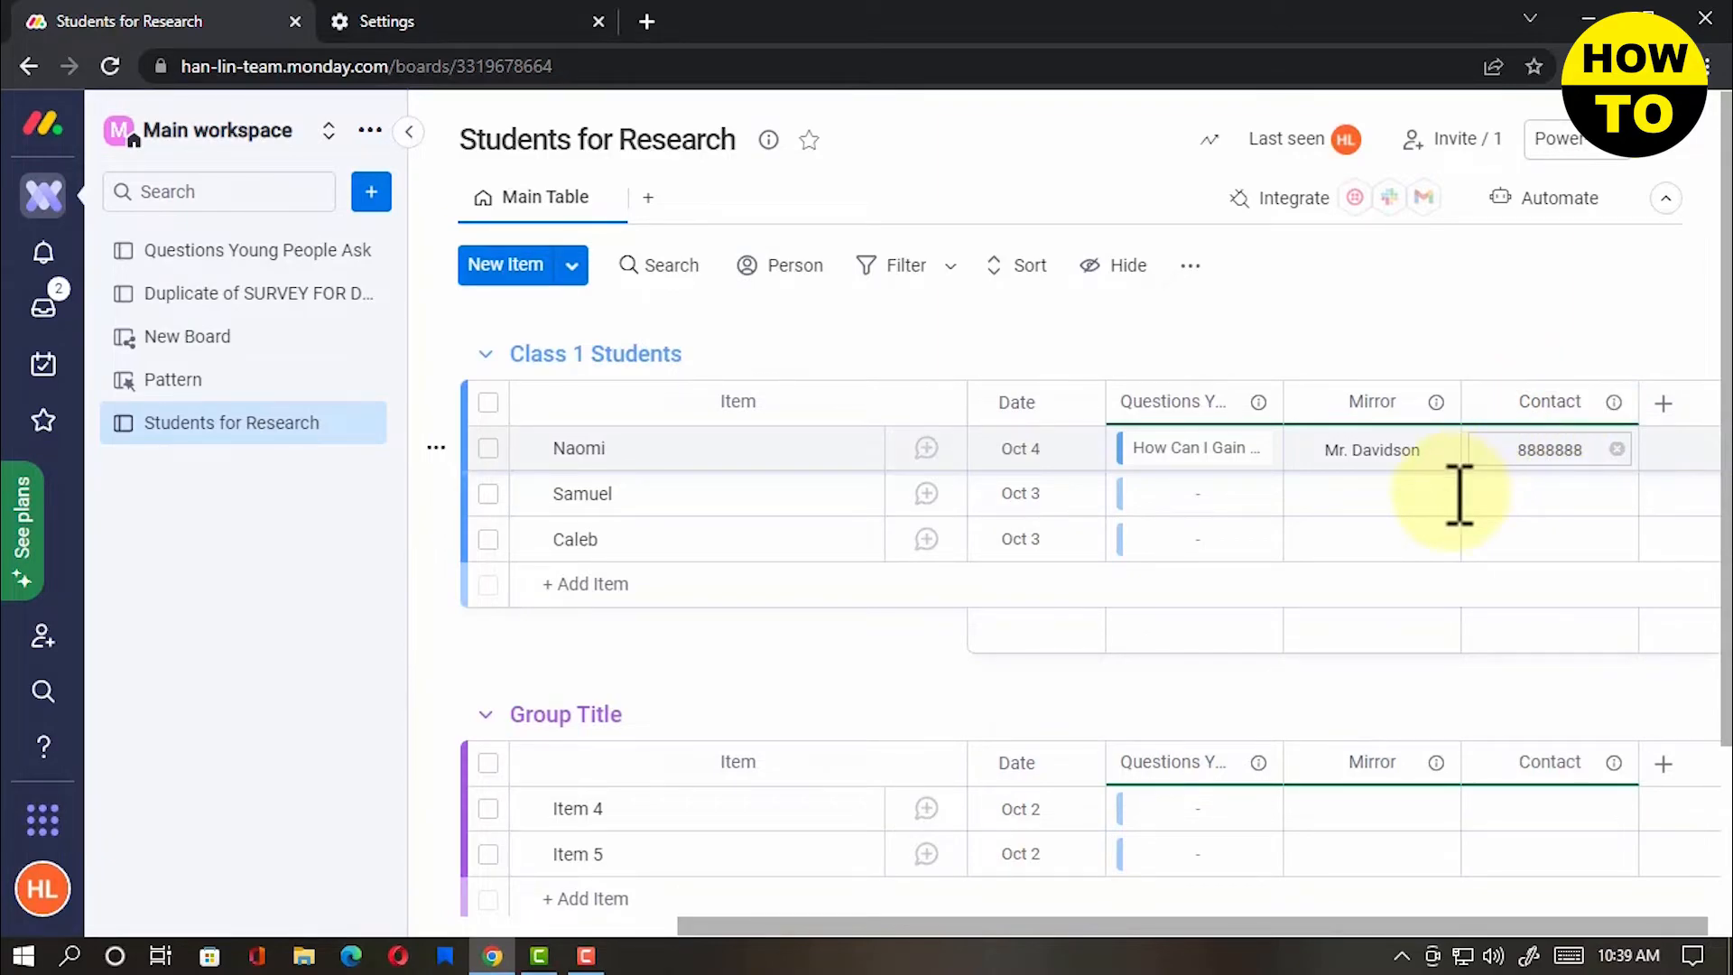
Rename the remaining Mirror column as "Adviser"
click(1382, 408)
key(BackSpace)
key(BackSpace)
key(BackSpace)
key(BackSpace)
key(BackSpace)
key(BackSpace)
text(A)
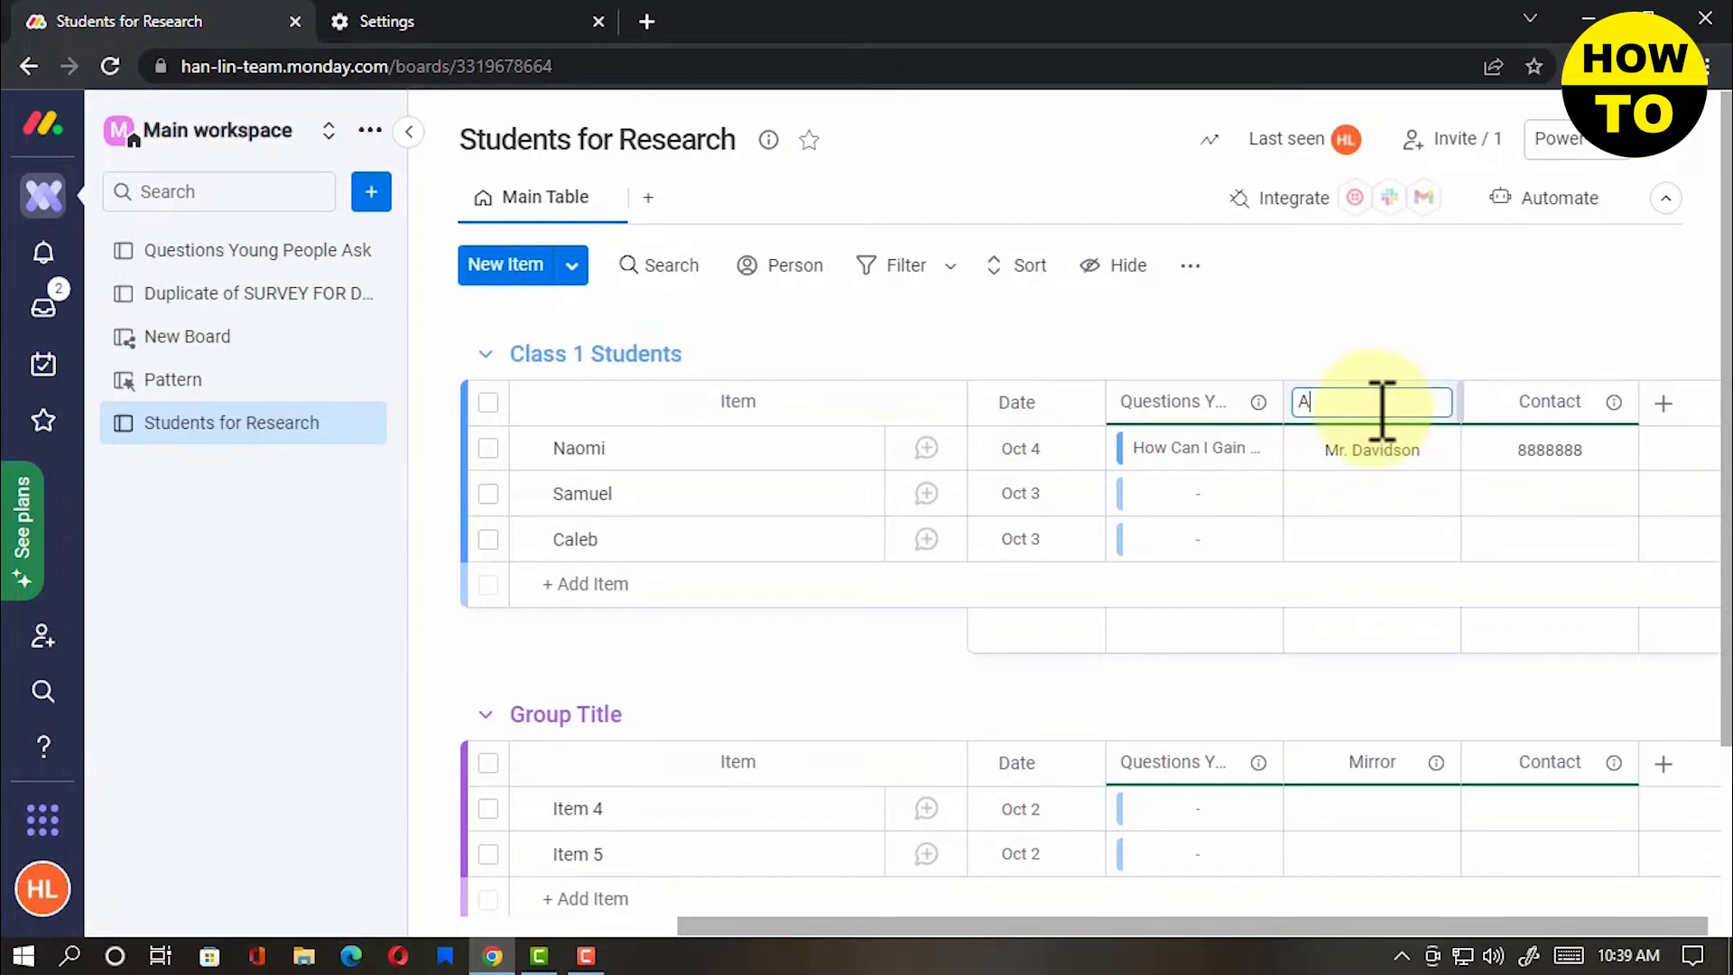
text(dviser)
key(Return)
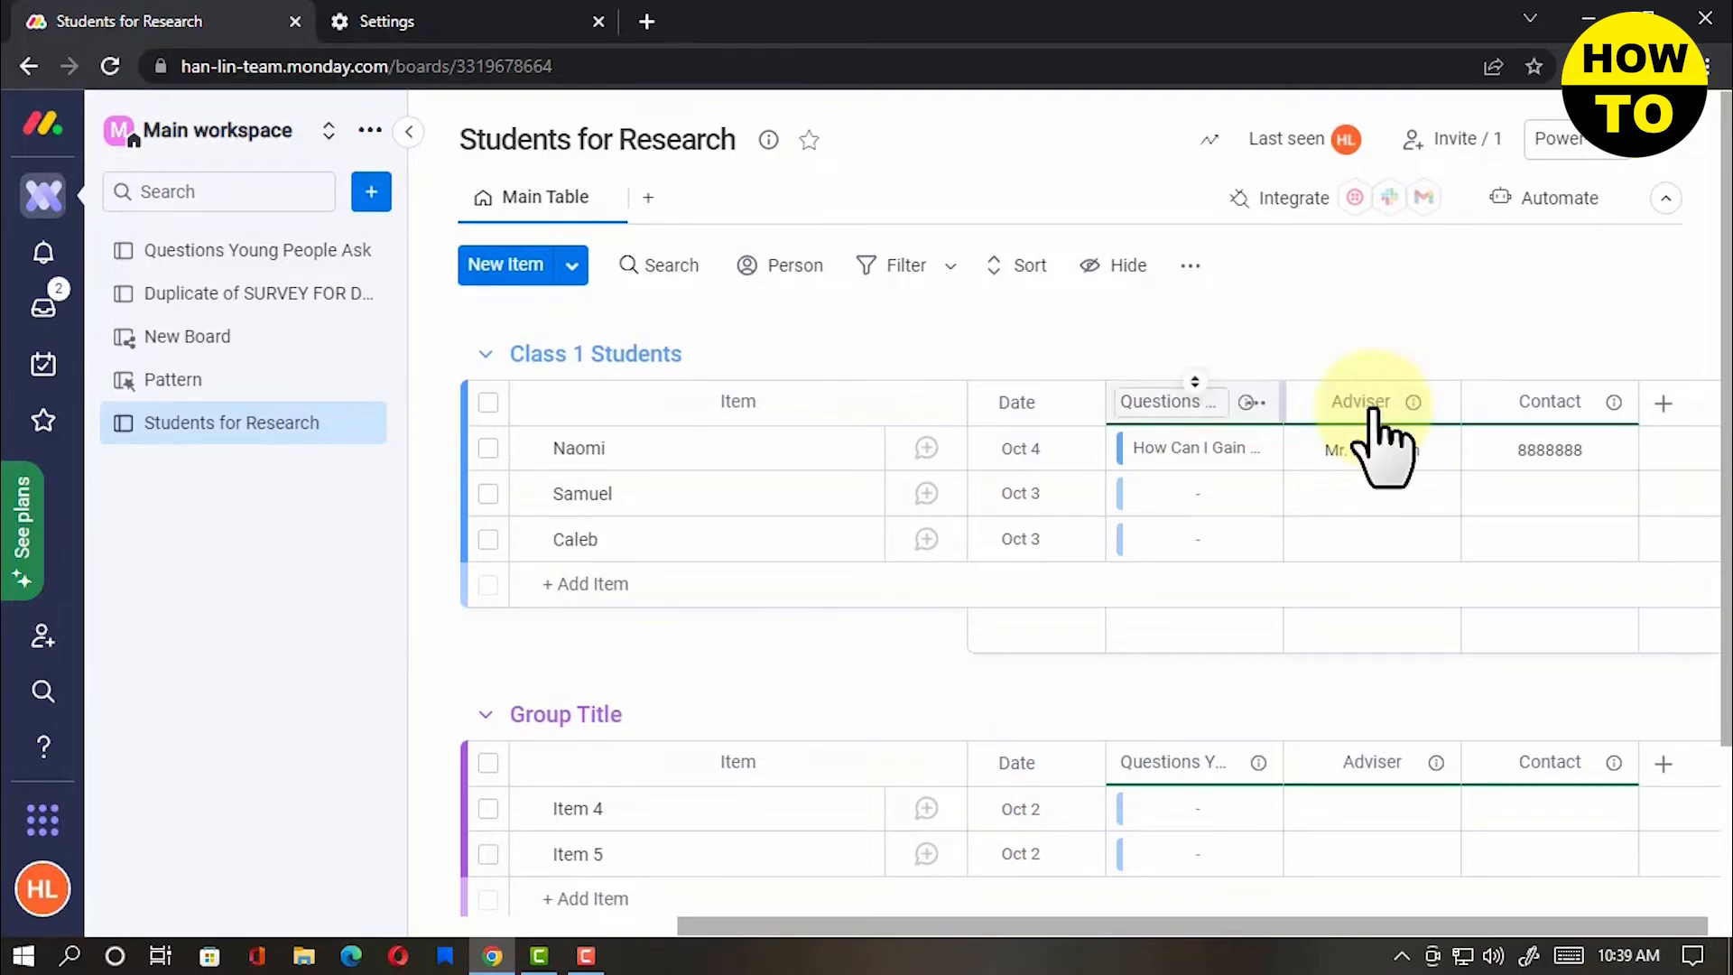
Connect the second student in Class 1 Students to the item "Why Make Peace with Siblings?"
click(1193, 492)
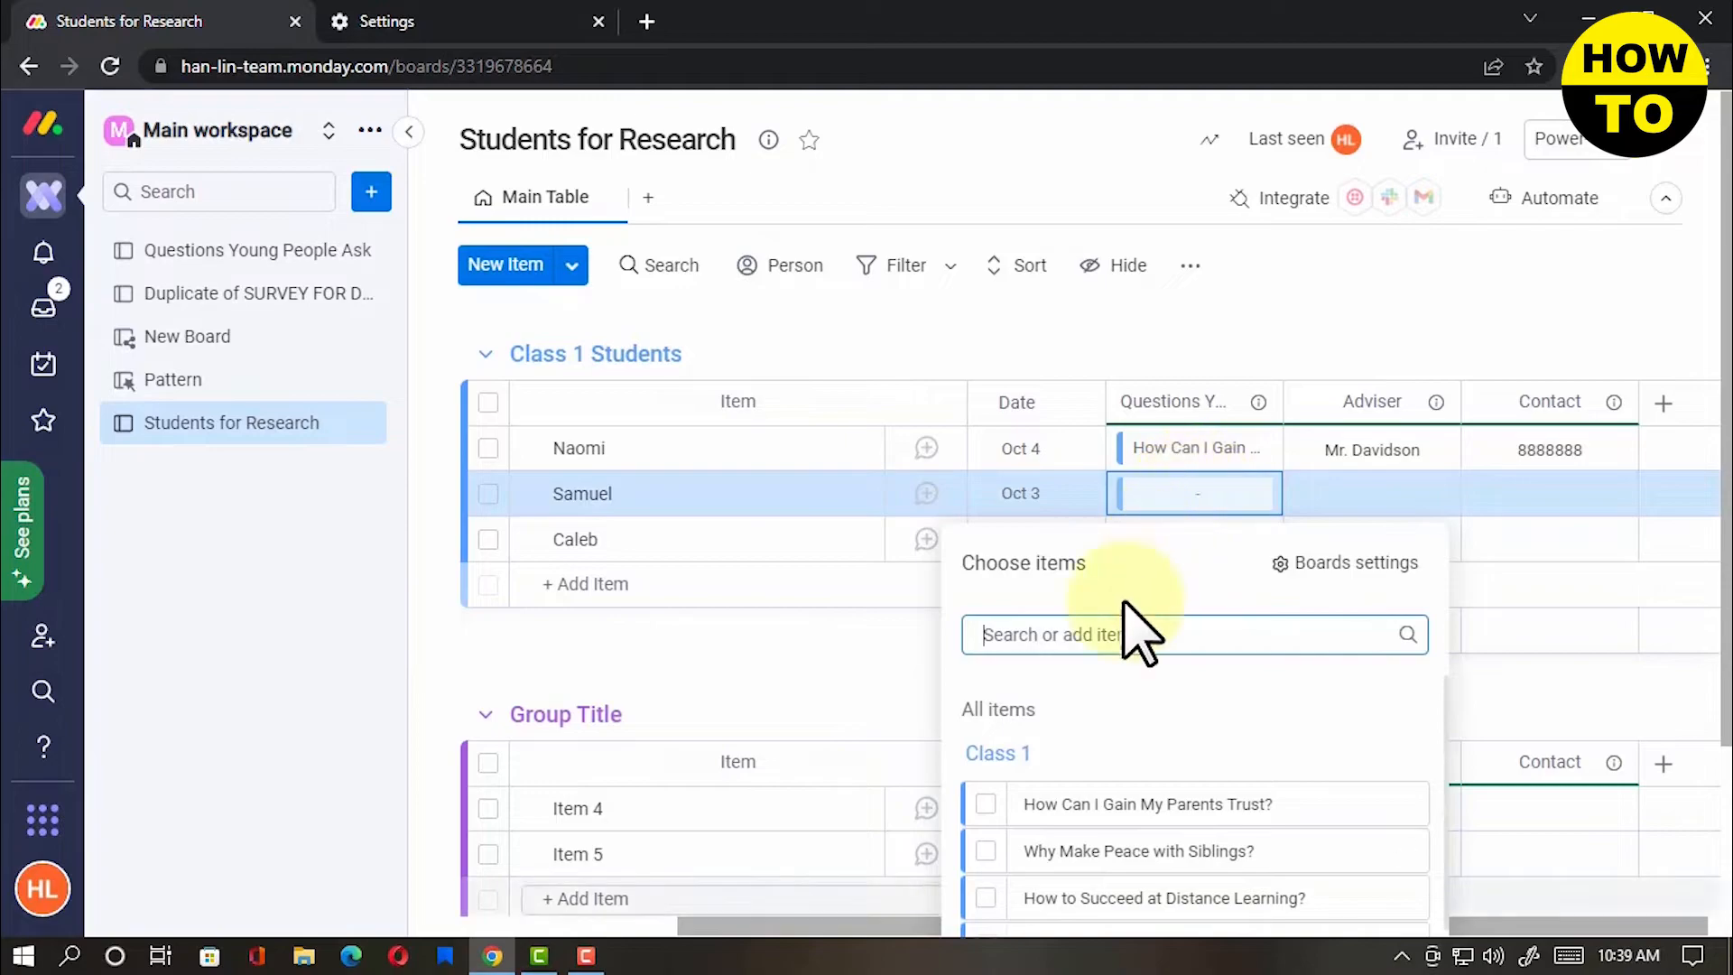
click(985, 850)
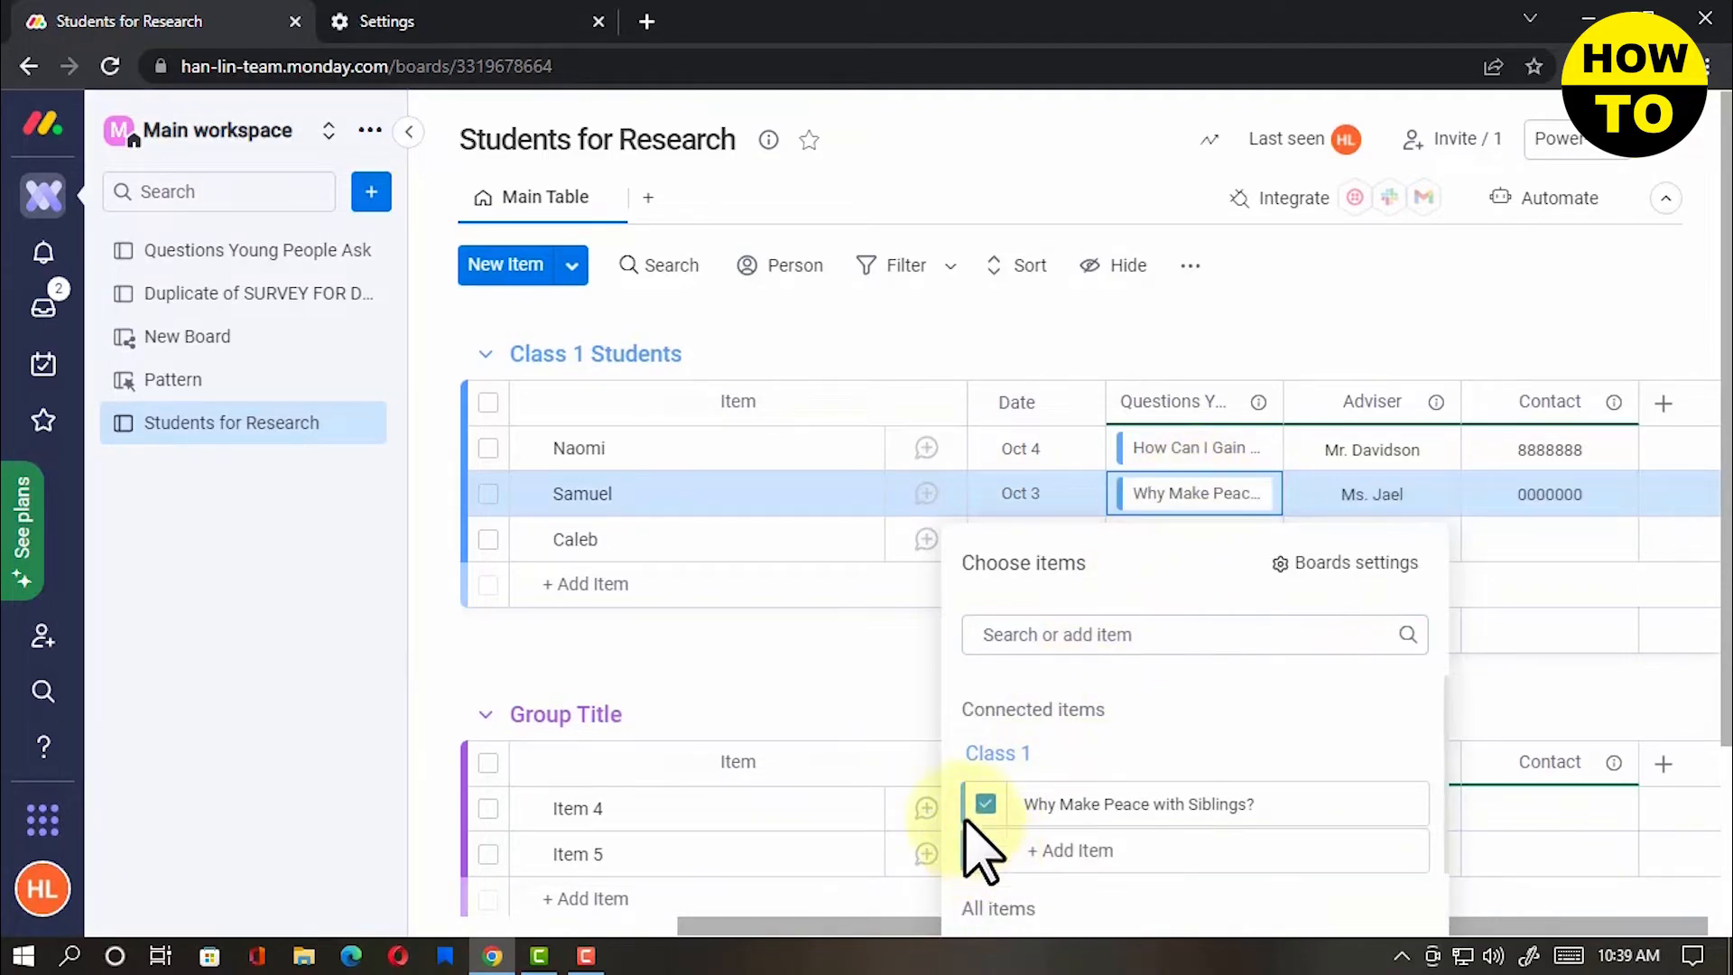
click(882, 690)
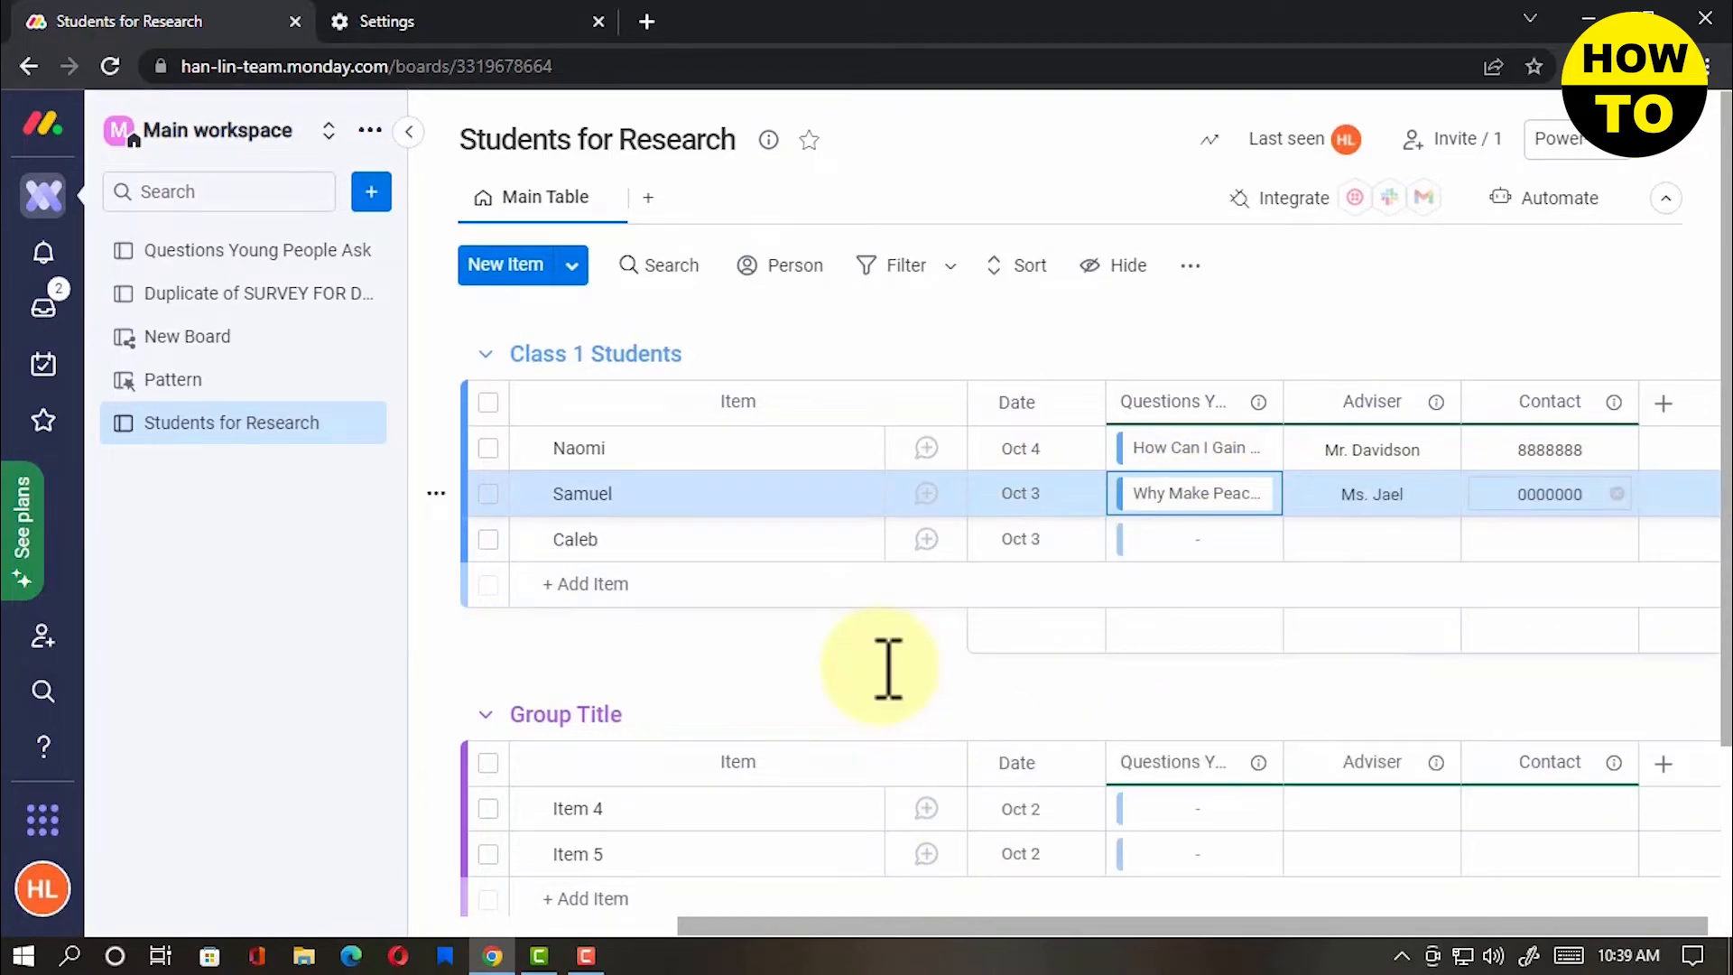
click(927, 695)
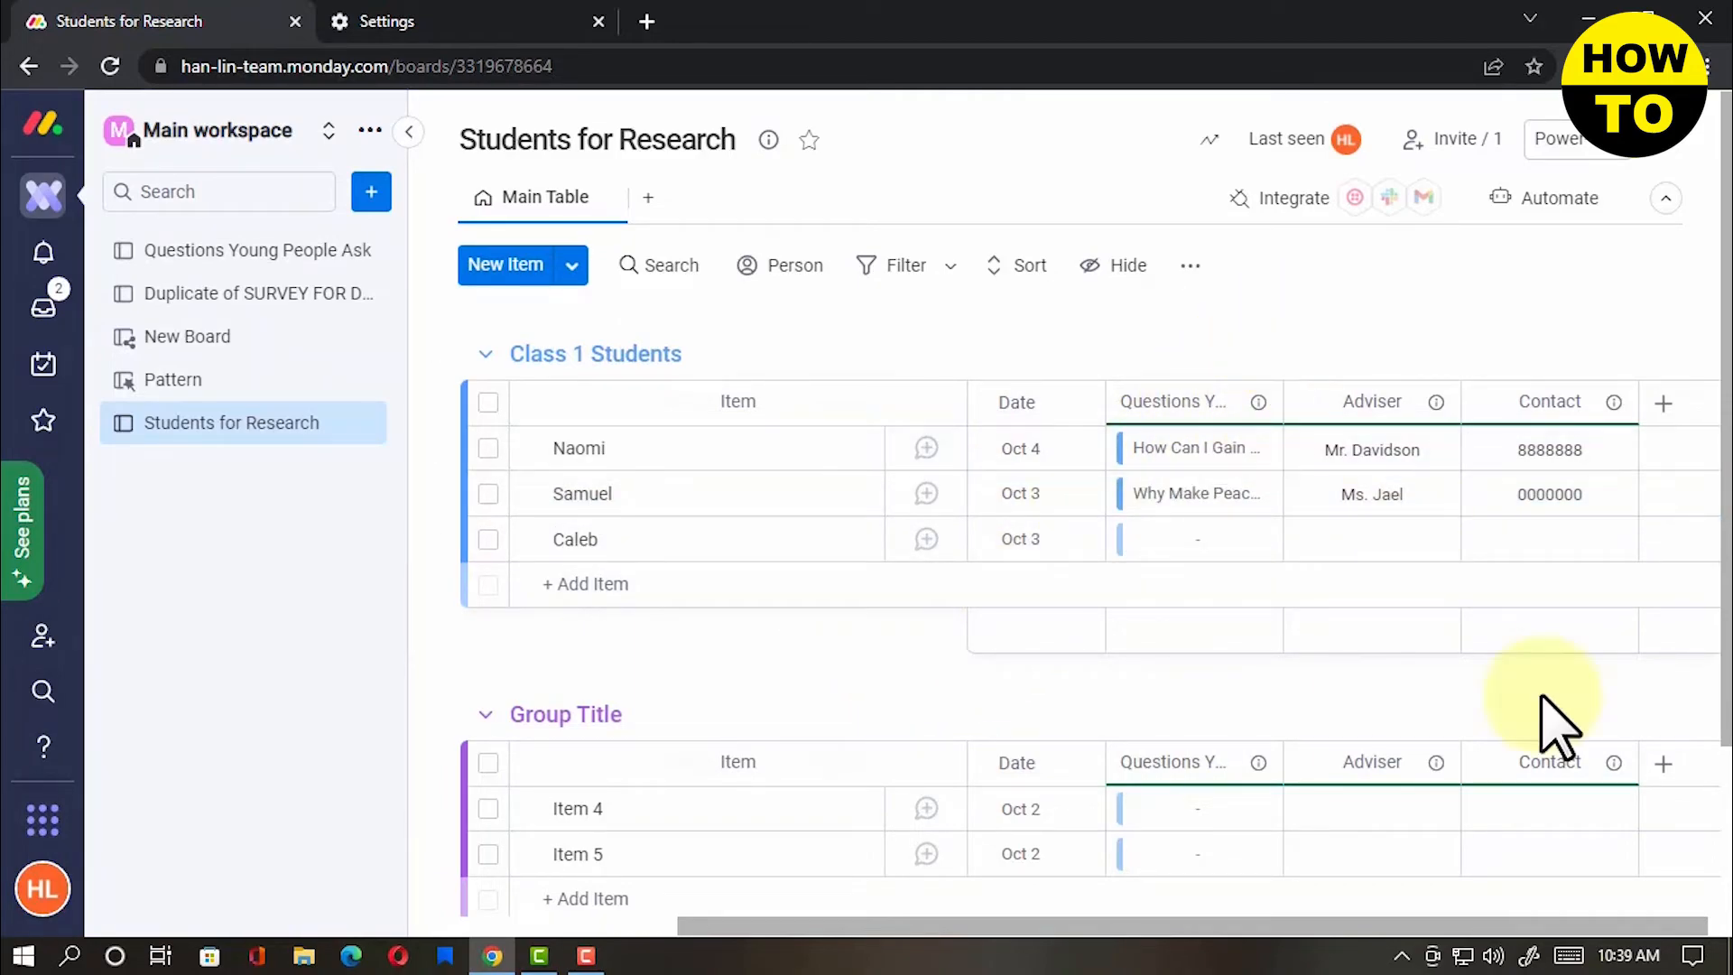
Check the source Submitted Through and Phone columns on the Questions Young People Ask board, then return to Students for Research
scroll(1558, 728, down, 2)
scroll(1552, 728, up, 2)
click(256, 248)
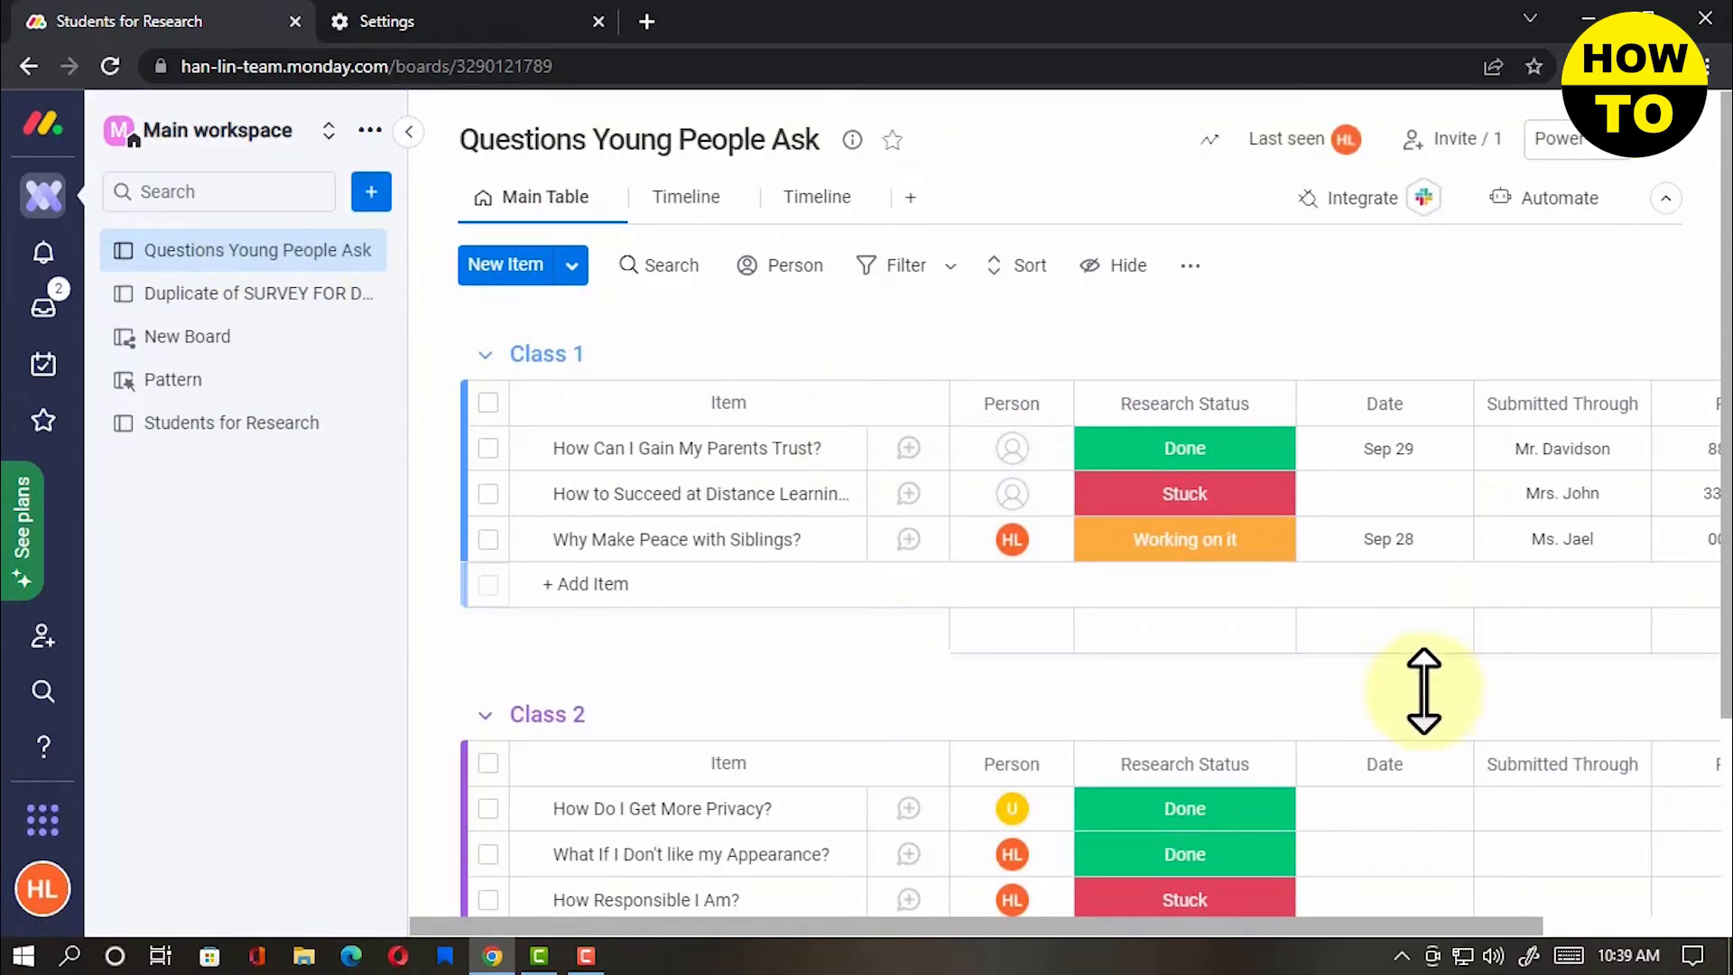
drag(1372, 925, 1598, 934)
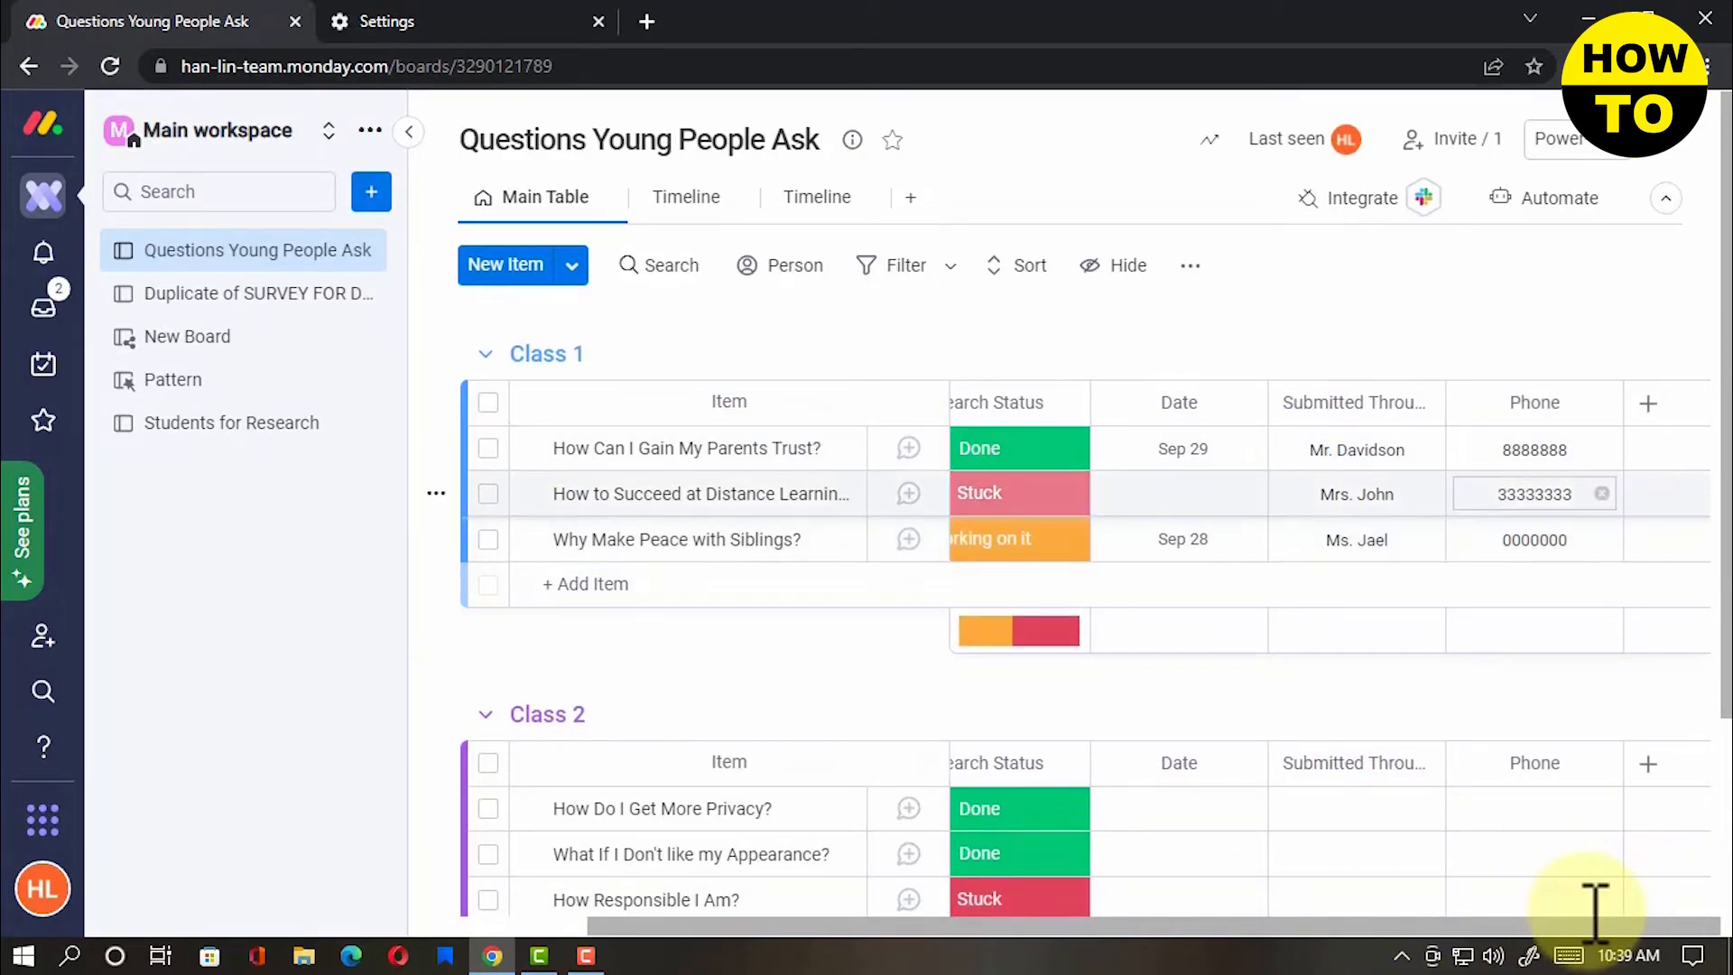
click(252, 422)
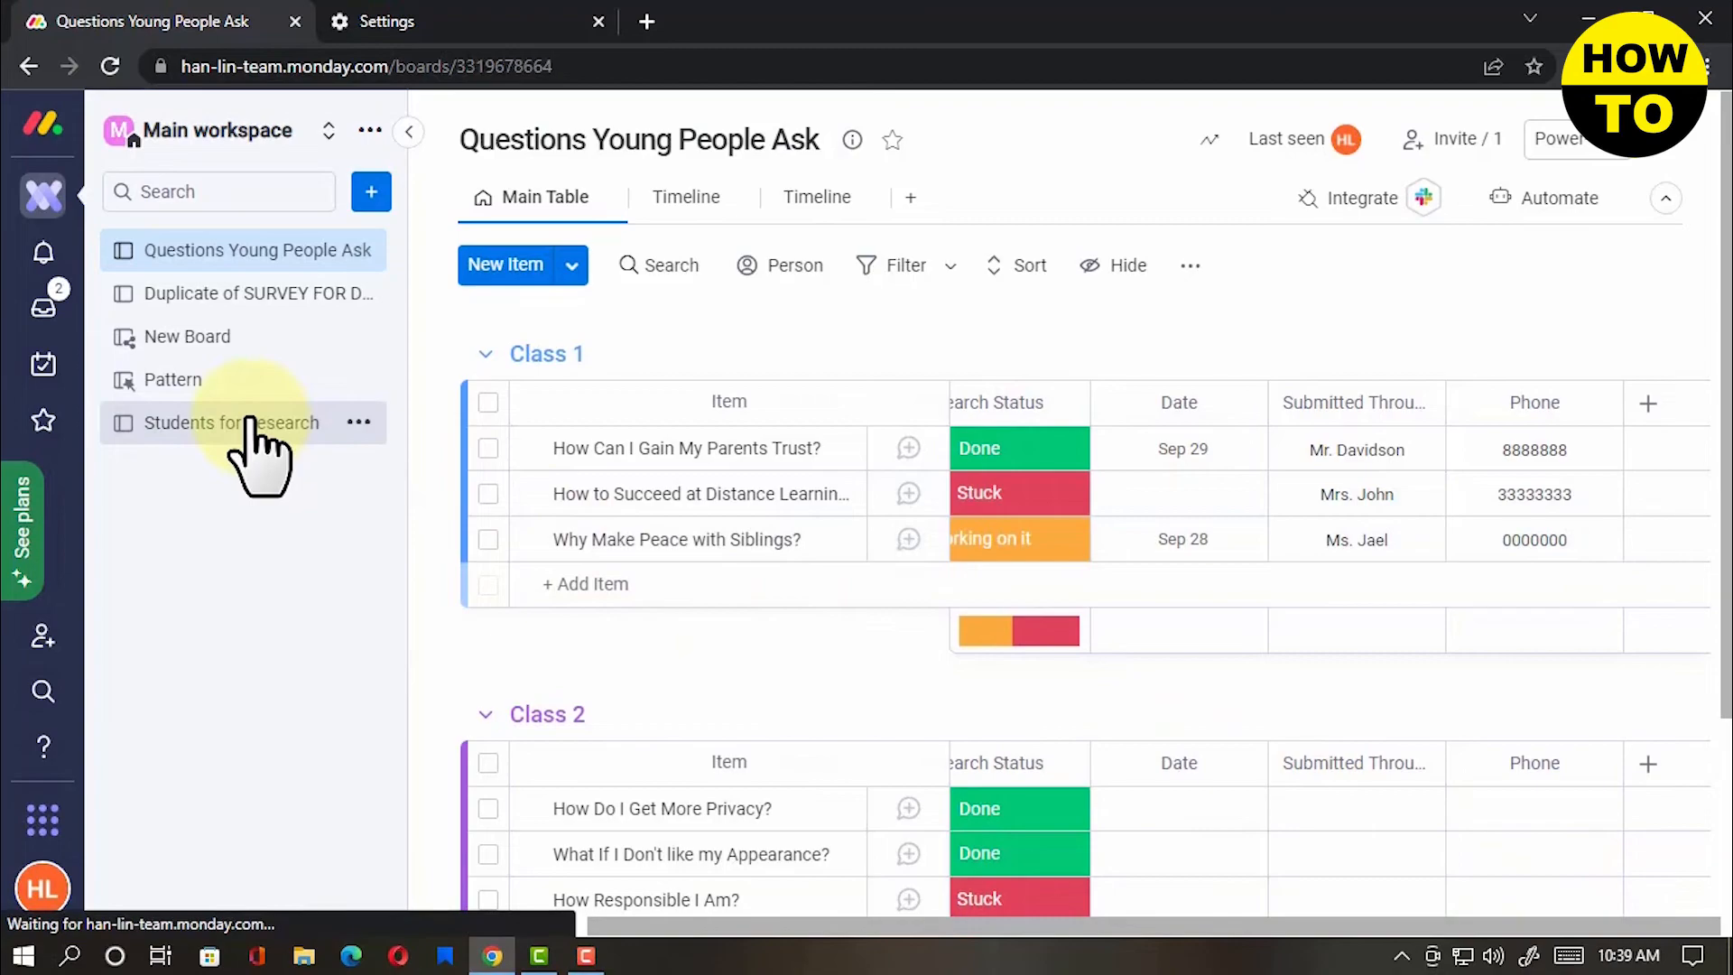